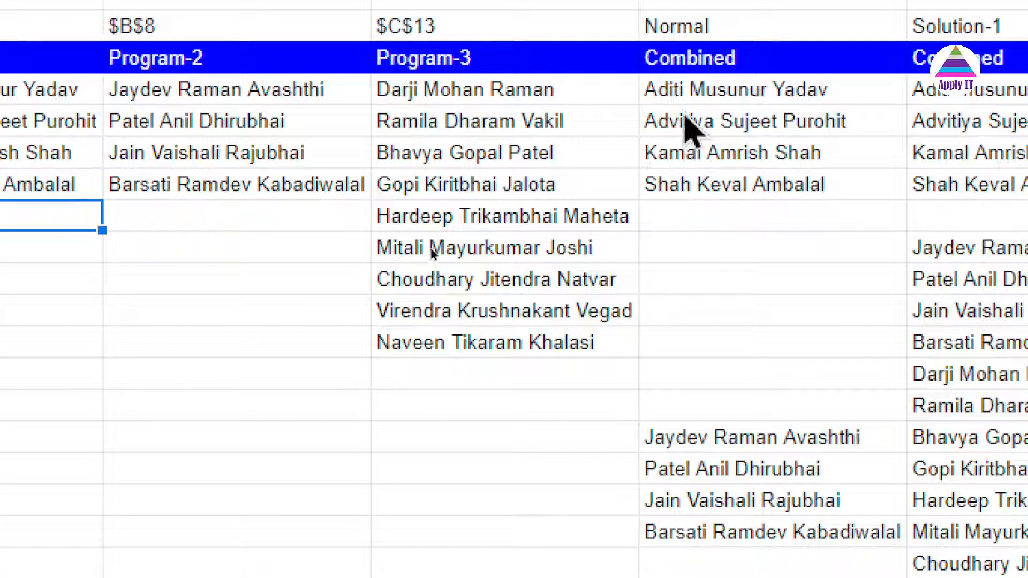
- Inspect the FLATTEN formula in D5 of the Normal column and its first source range without changing it
click(687, 93)
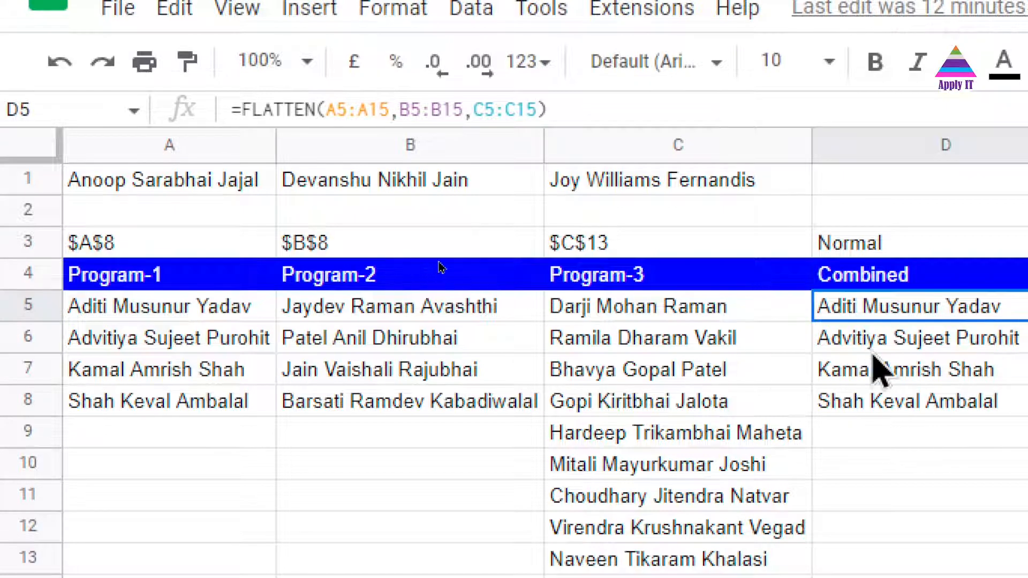
click(335, 111)
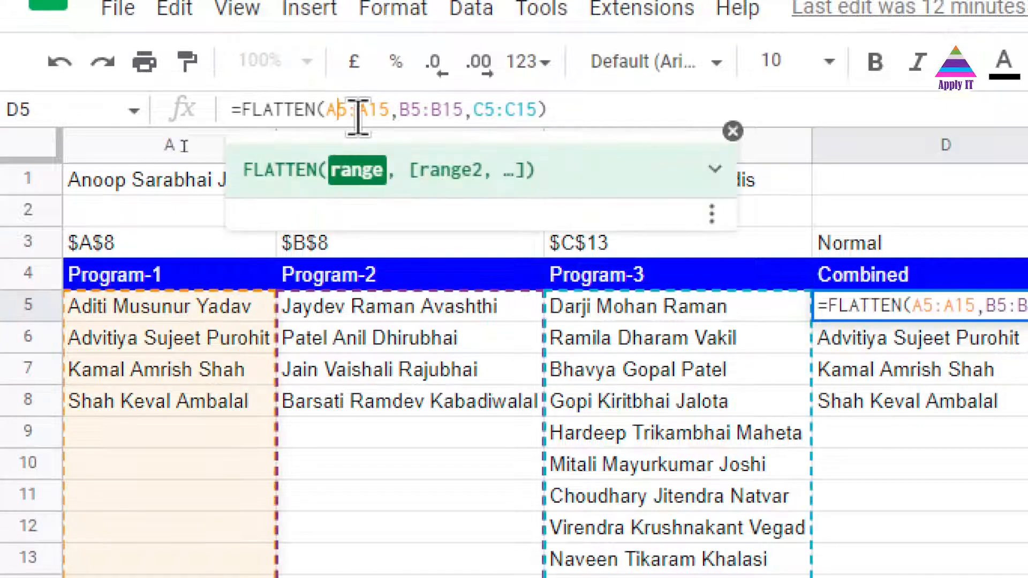
key(Escape)
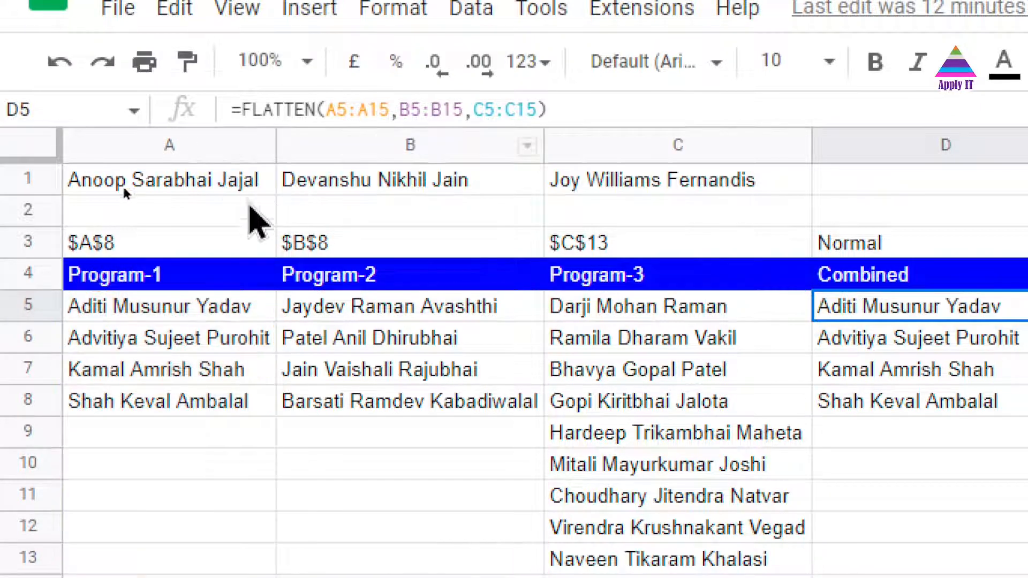
- Copy the participant name from A1 into A9, the first empty cell of the Program-1 list
click(217, 189)
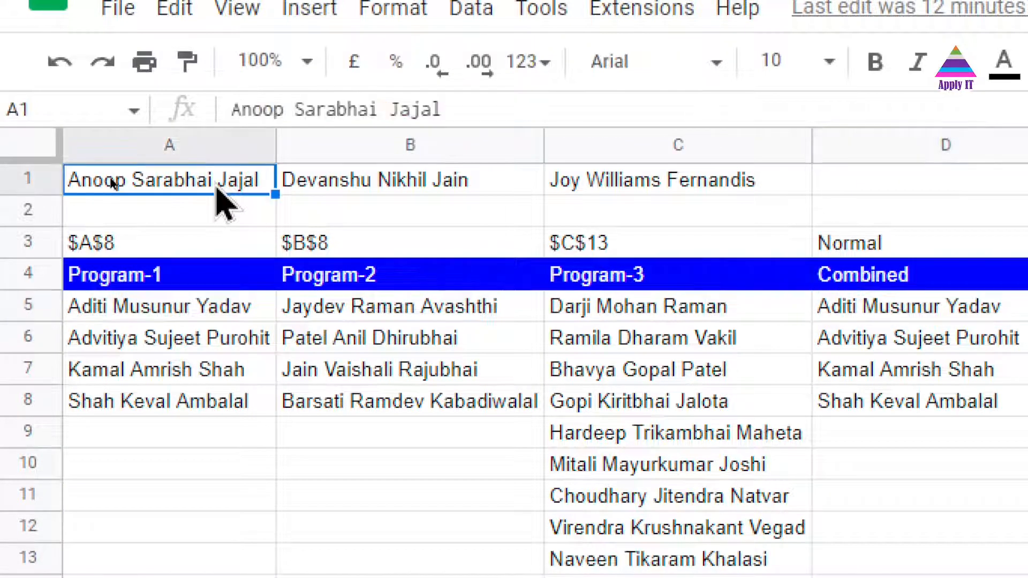
click(143, 424)
text(Anoop Sarabhai Jajal)
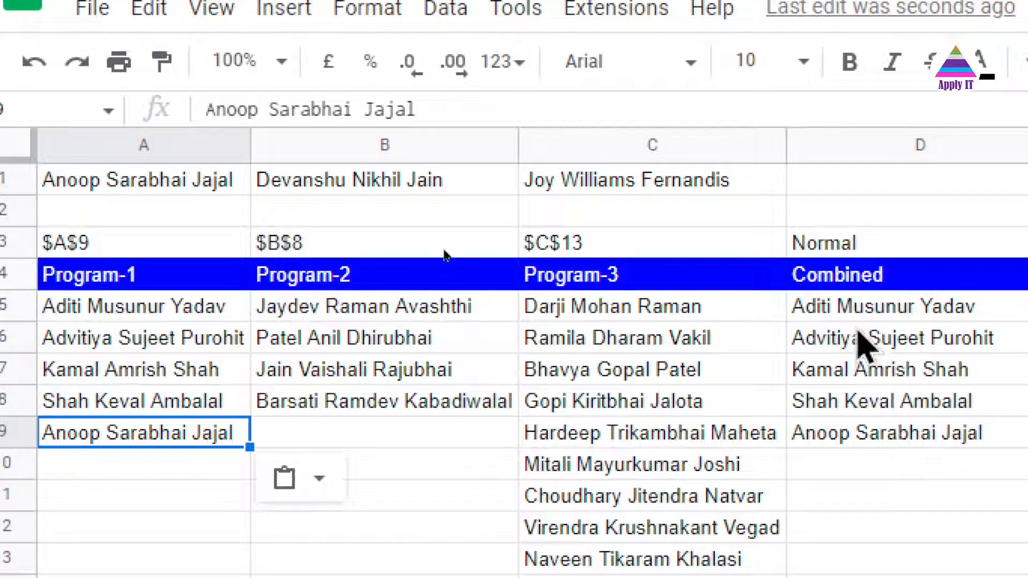
- Review D5's formula, then inspect the UNIQUE function and each FLATTEN range in Solution-1's formula in E5
click(853, 310)
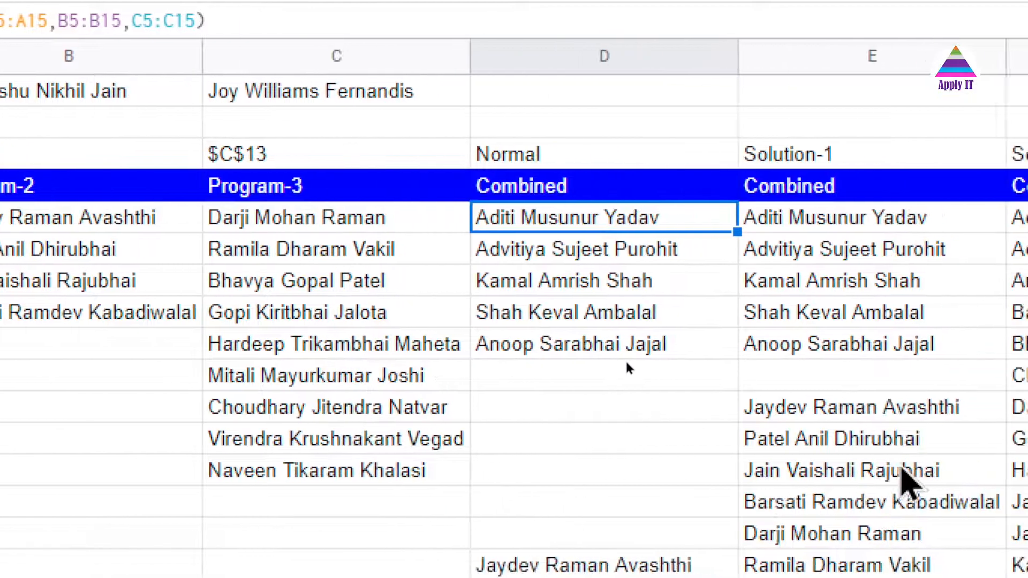
click(824, 221)
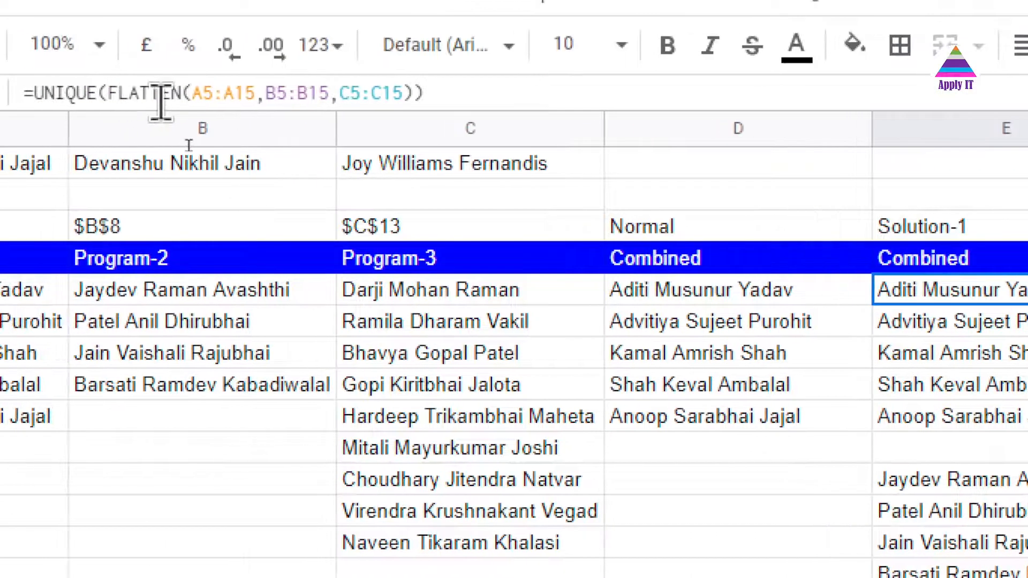
click(223, 95)
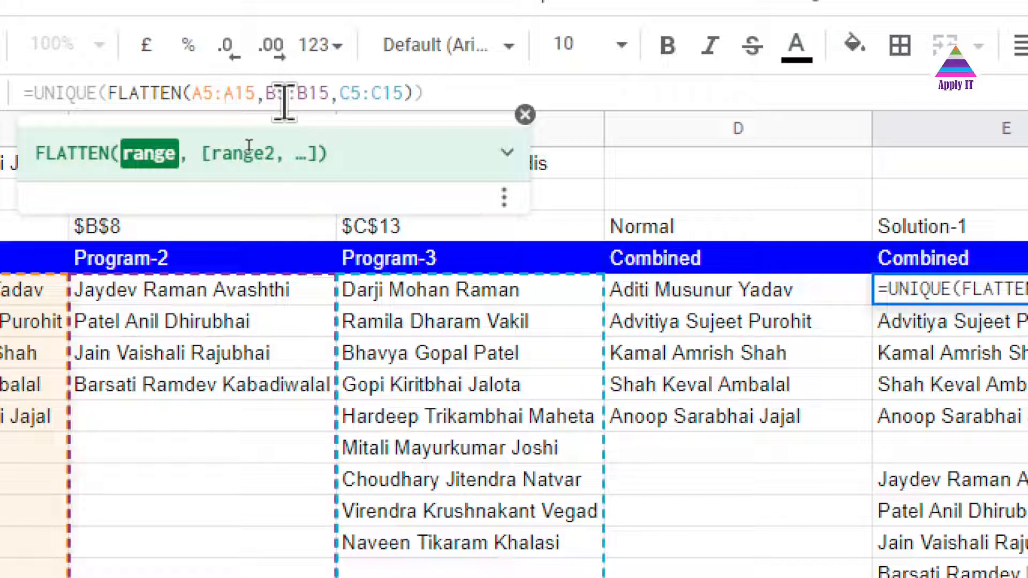
click(284, 96)
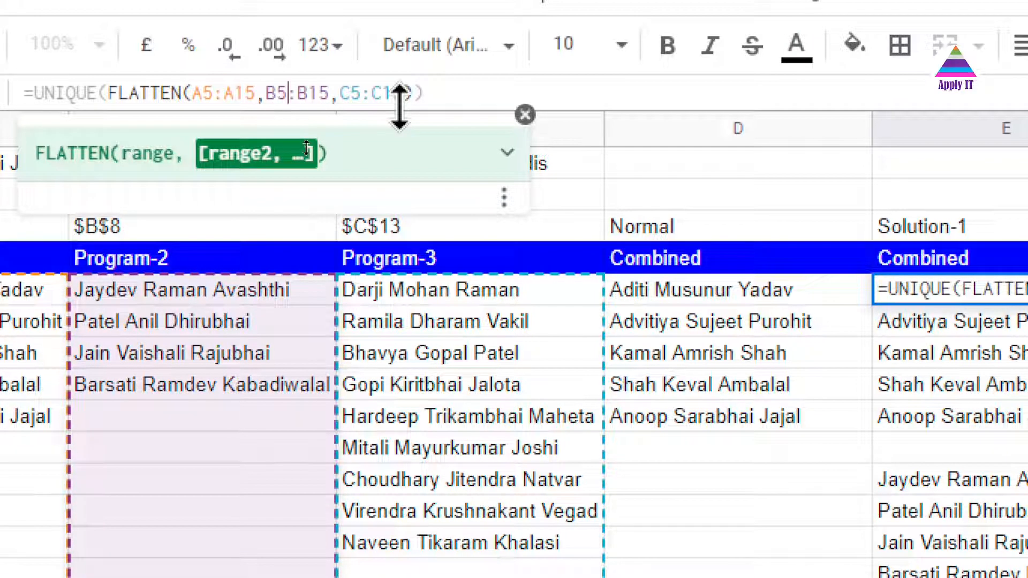
click(370, 95)
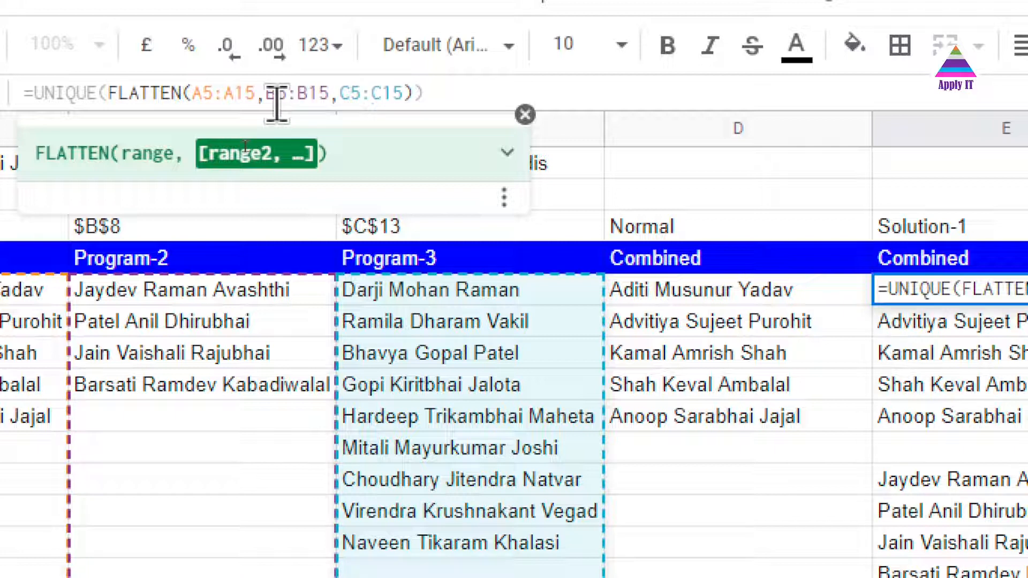
click(86, 92)
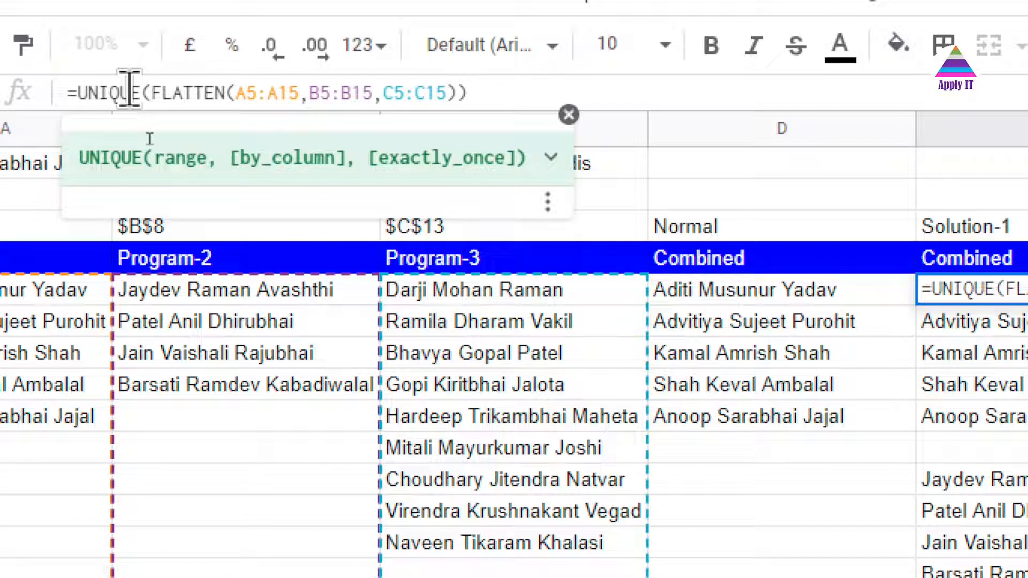
key(Return)
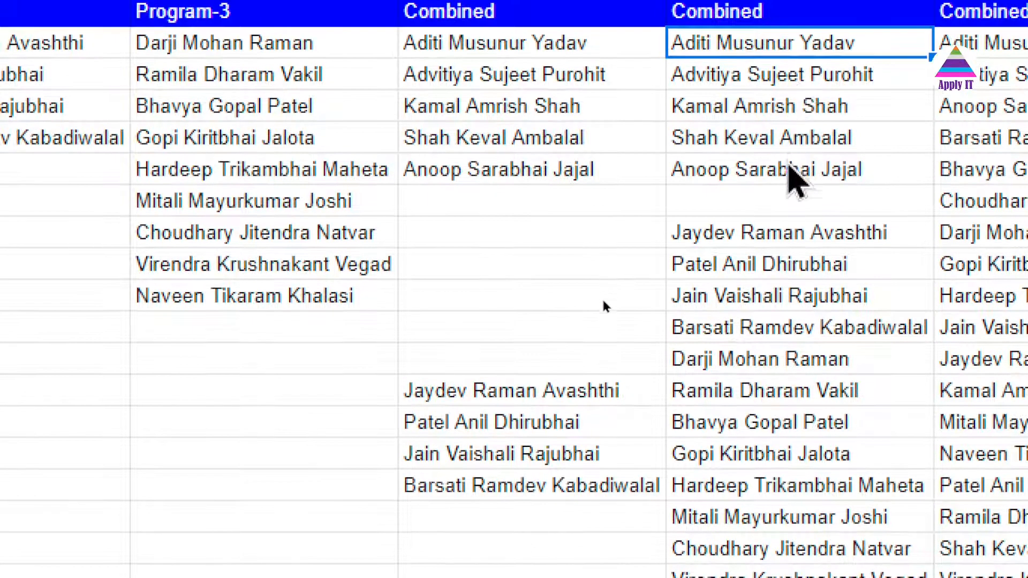
- Check the blank cell within Solution-1's combined list against the column's formula in E5
click(783, 201)
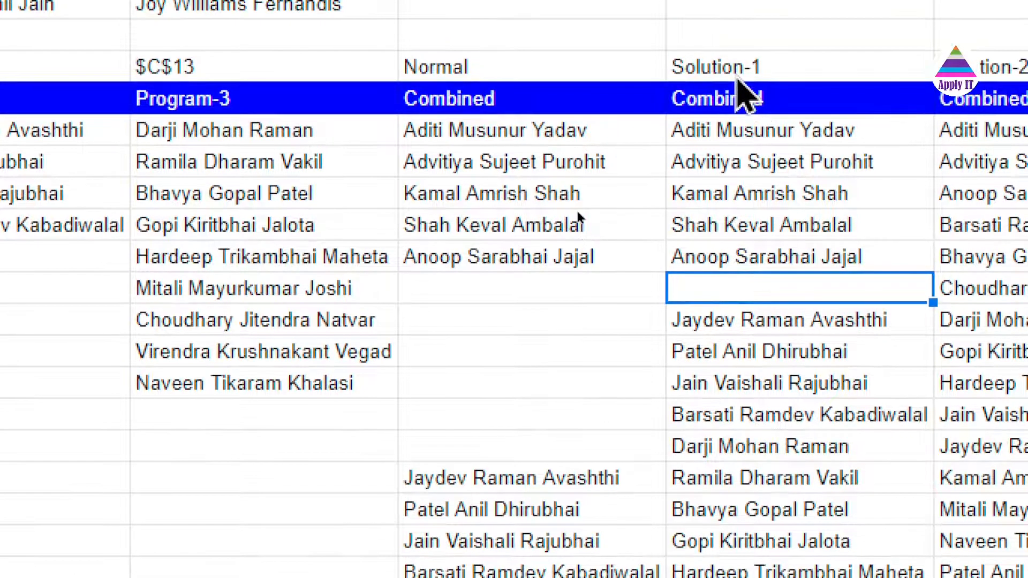
click(728, 133)
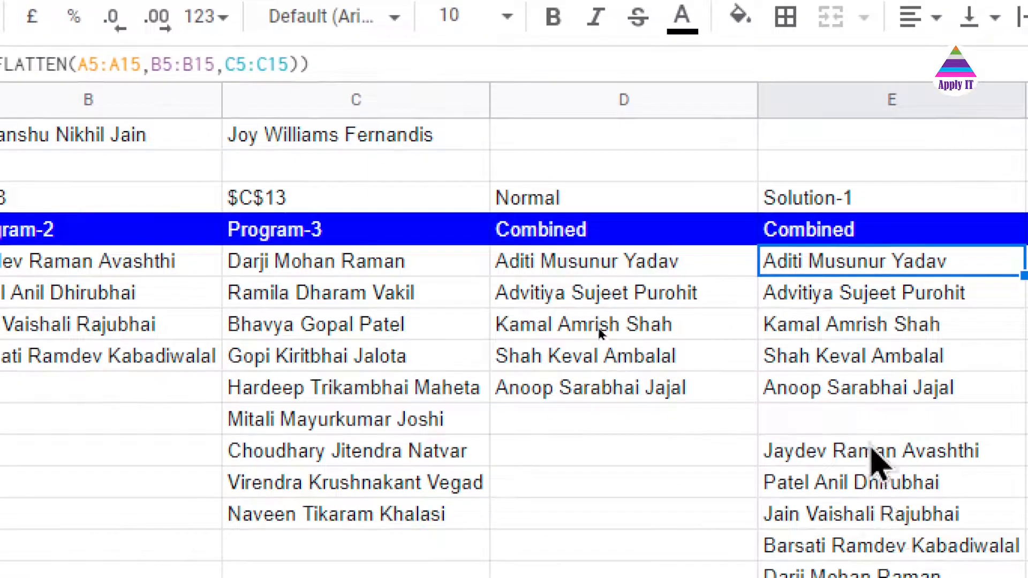
click(869, 423)
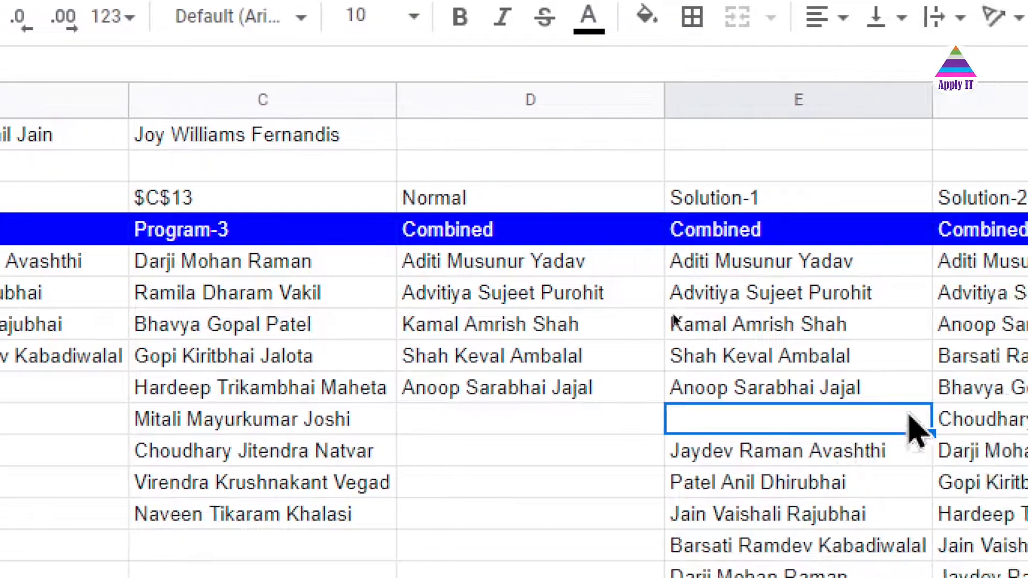
- Inspect Solution-2's SORT and FLATTEN formula and look through its sorted combined list
click(675, 261)
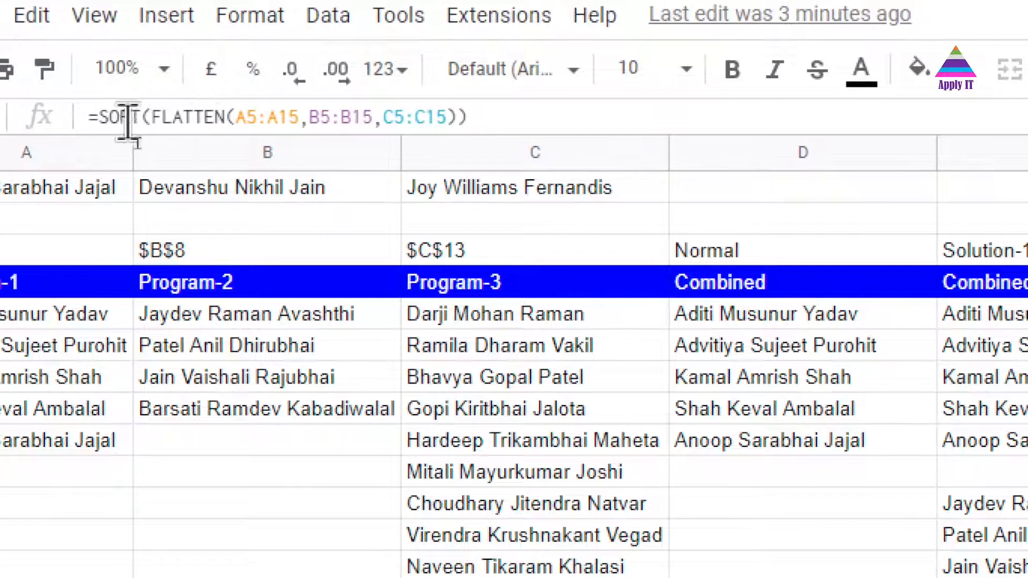
click(130, 122)
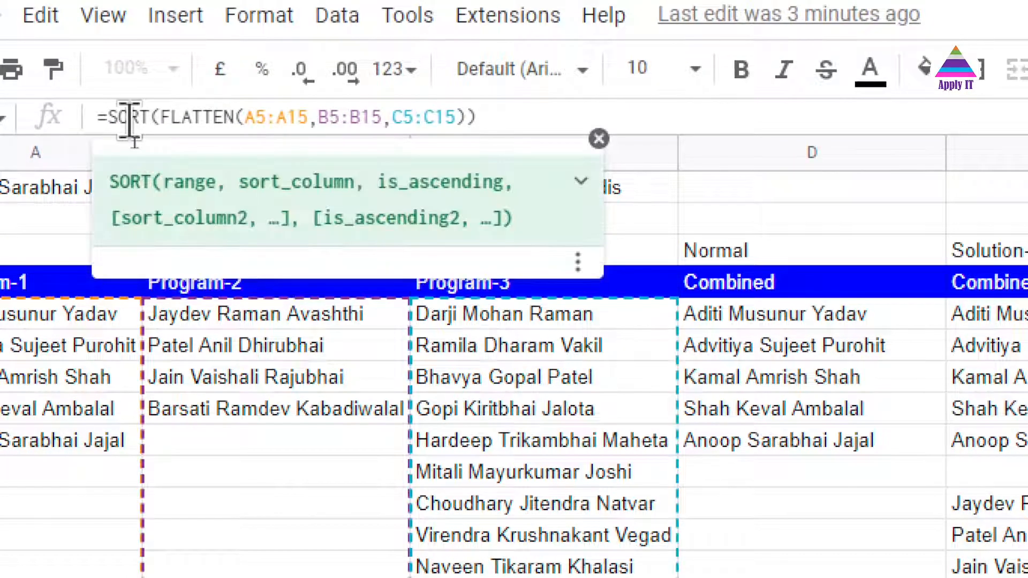
key(Escape)
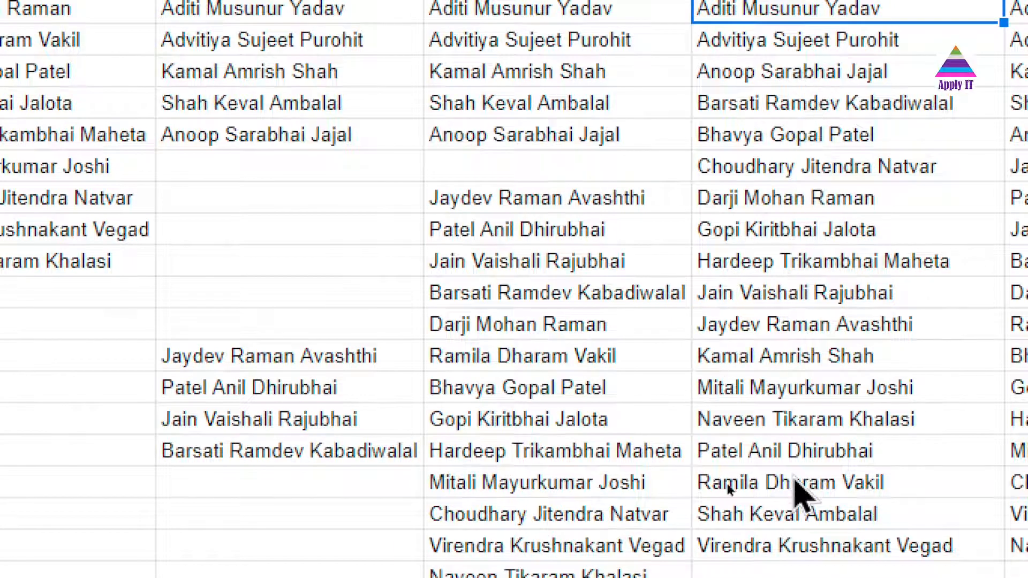
scroll(789, 78, up, 3)
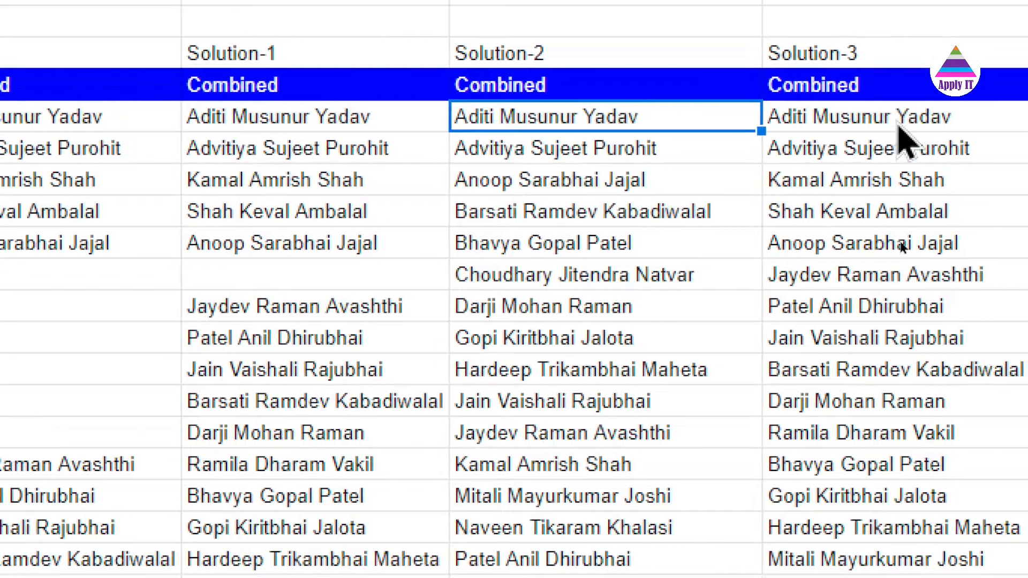
- Inspect Solution-3's FLATTEN formula with INDIRECT references, and the row argument of the ADDRESS formula in A3
click(900, 129)
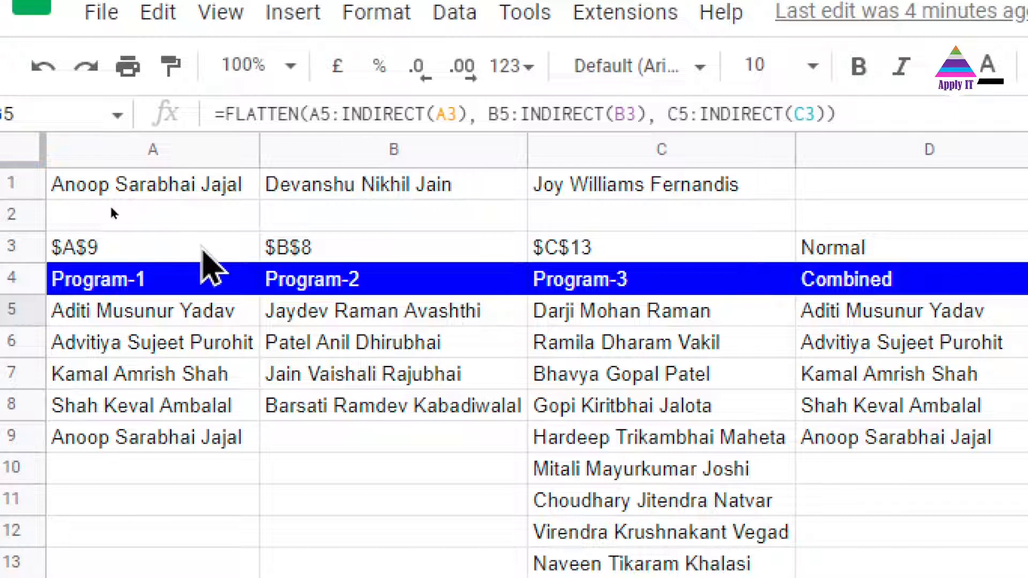
click(146, 248)
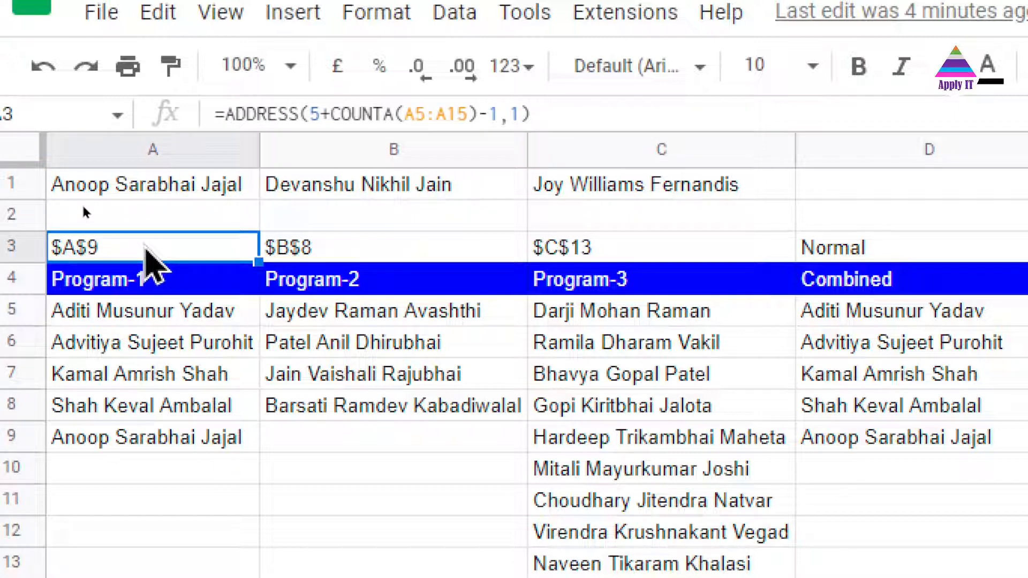
click(278, 114)
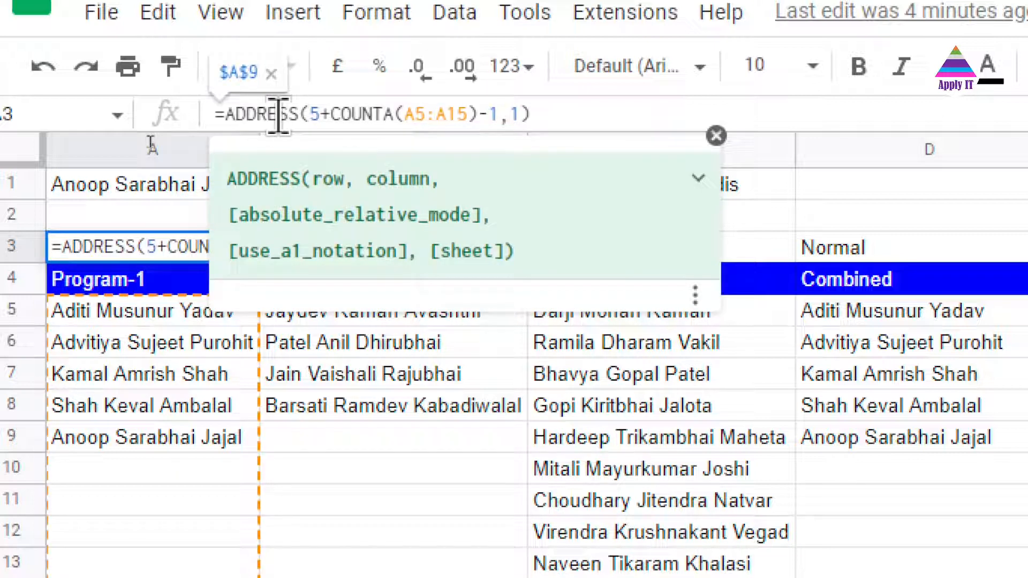
key(Right)
key(Right)
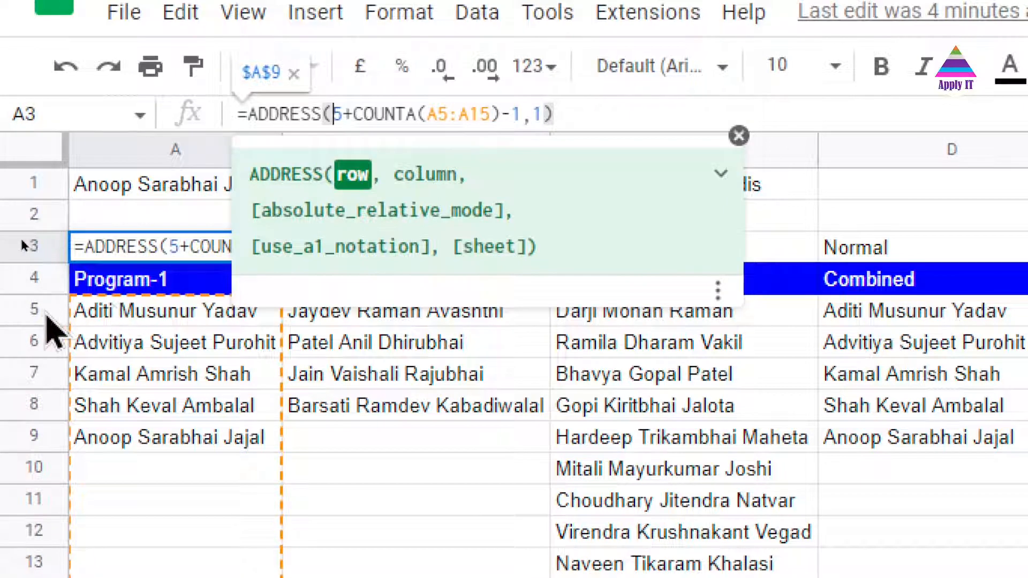
click(335, 113)
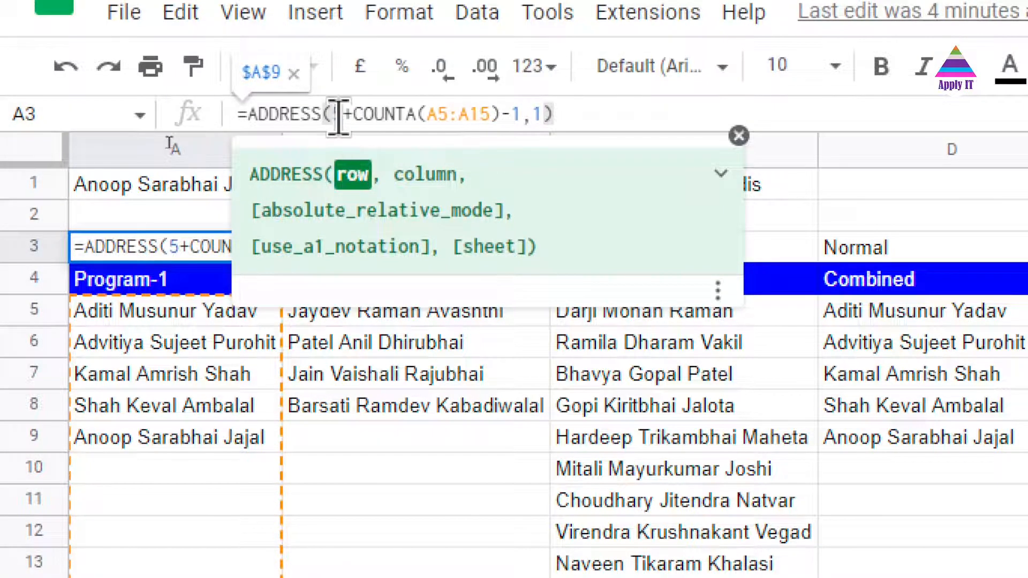
key(Escape)
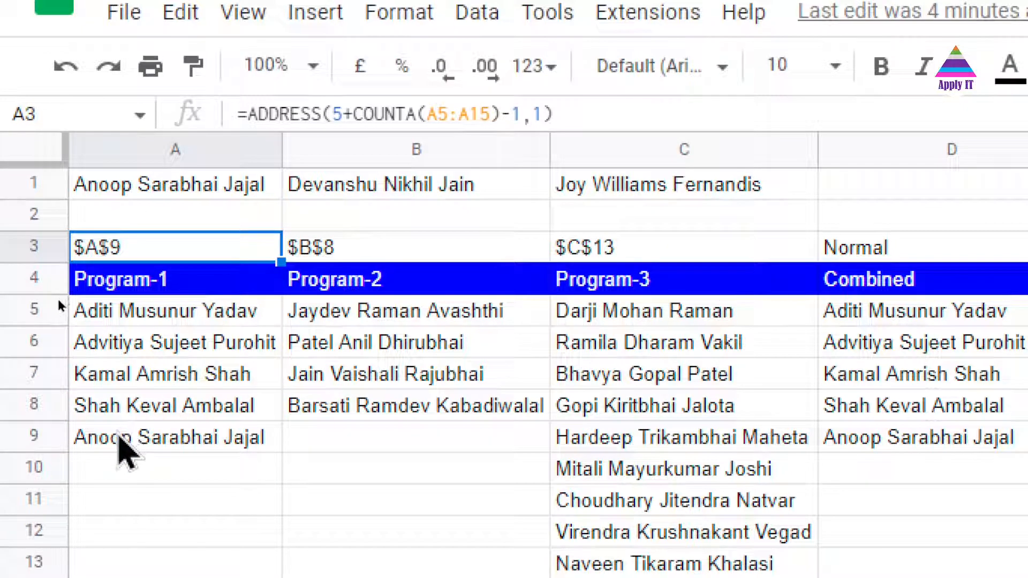
- Compare the ADDRESS formula in A3 with the first and last filled cells of the Program-1 list, A5 and A9
click(119, 438)
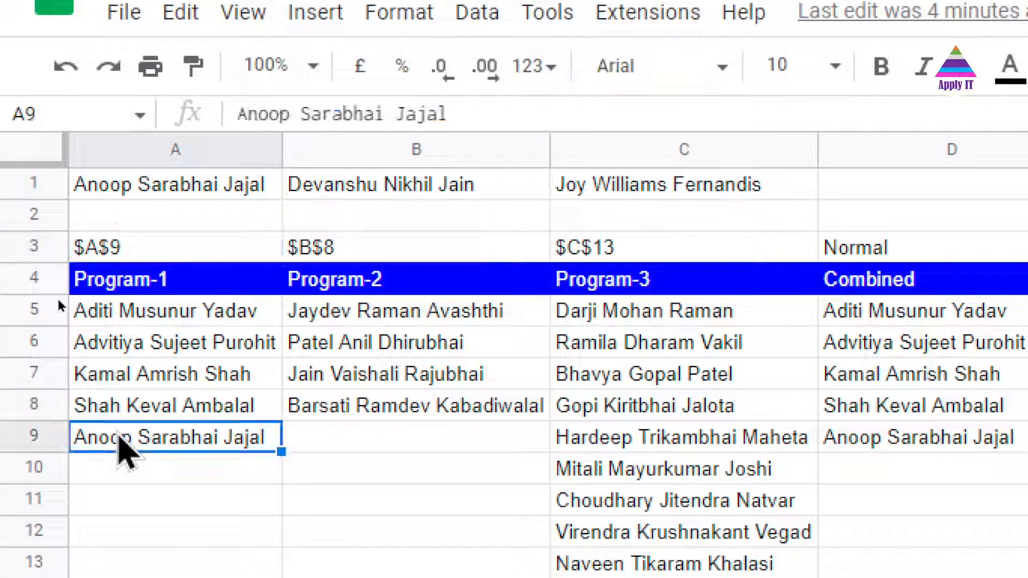
click(112, 252)
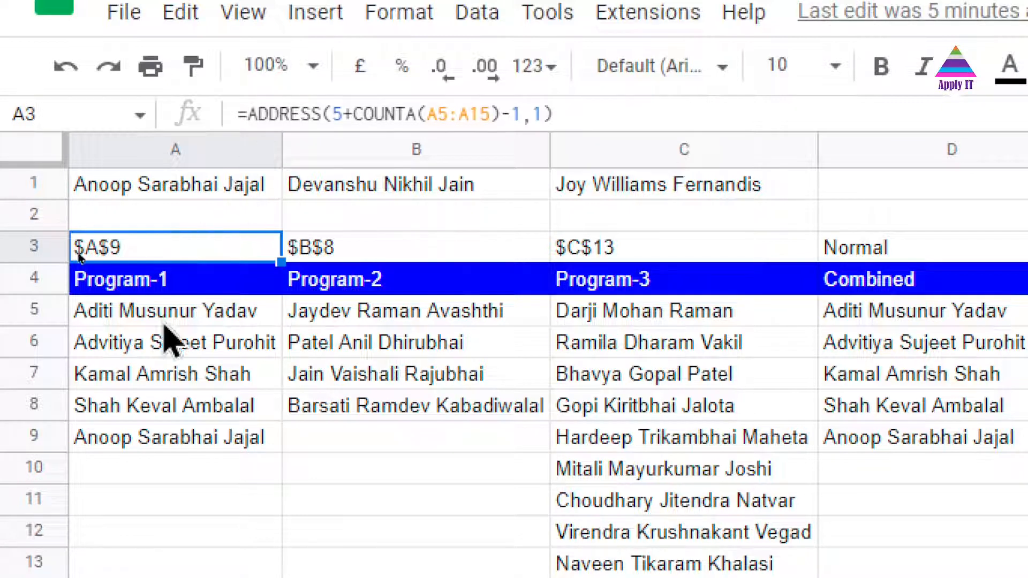
click(114, 441)
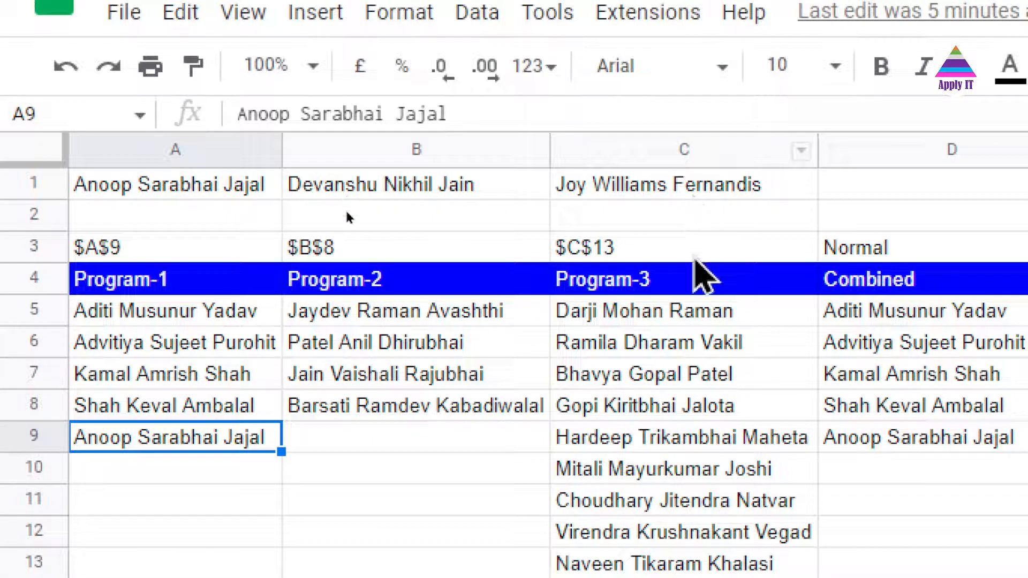
click(97, 250)
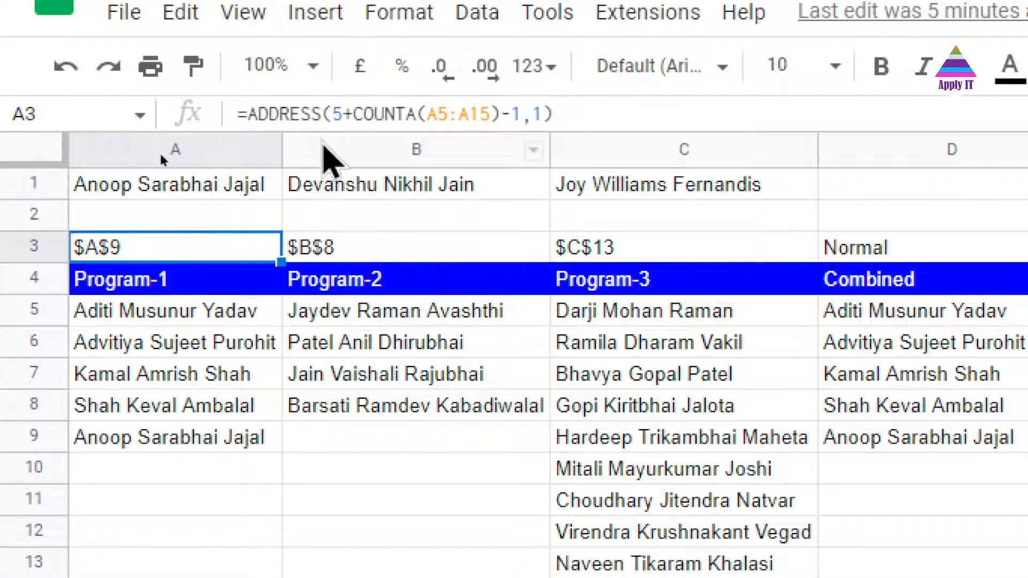
click(88, 310)
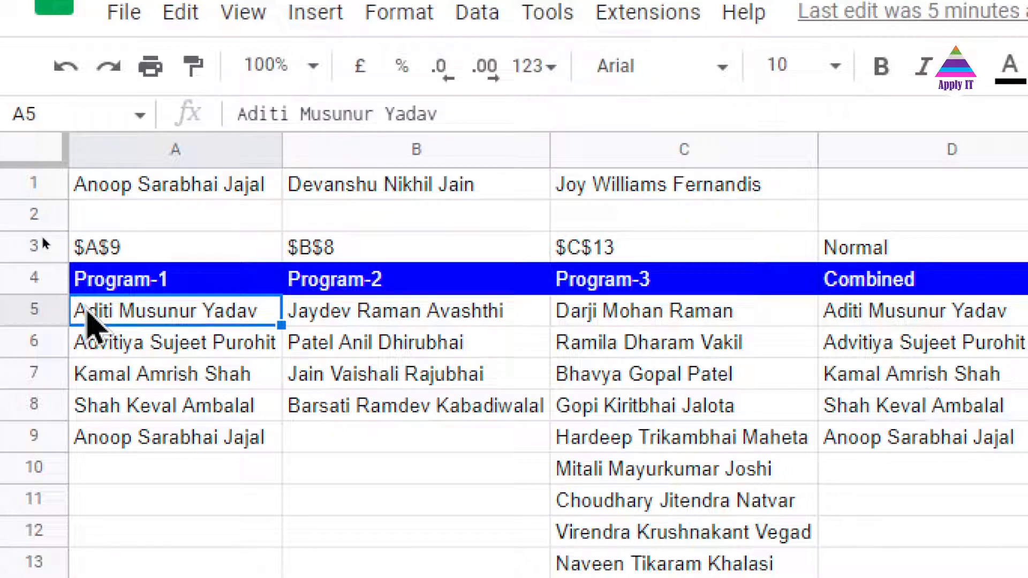
click(102, 252)
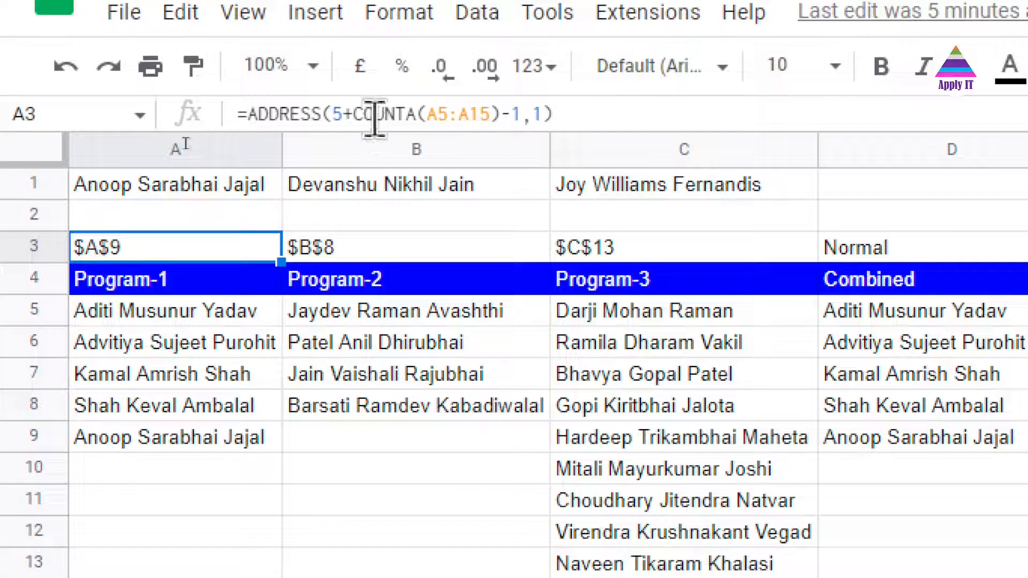
- Highlight the COUNTA range A5:A15 inside the ADDRESS formula in A3
click(400, 113)
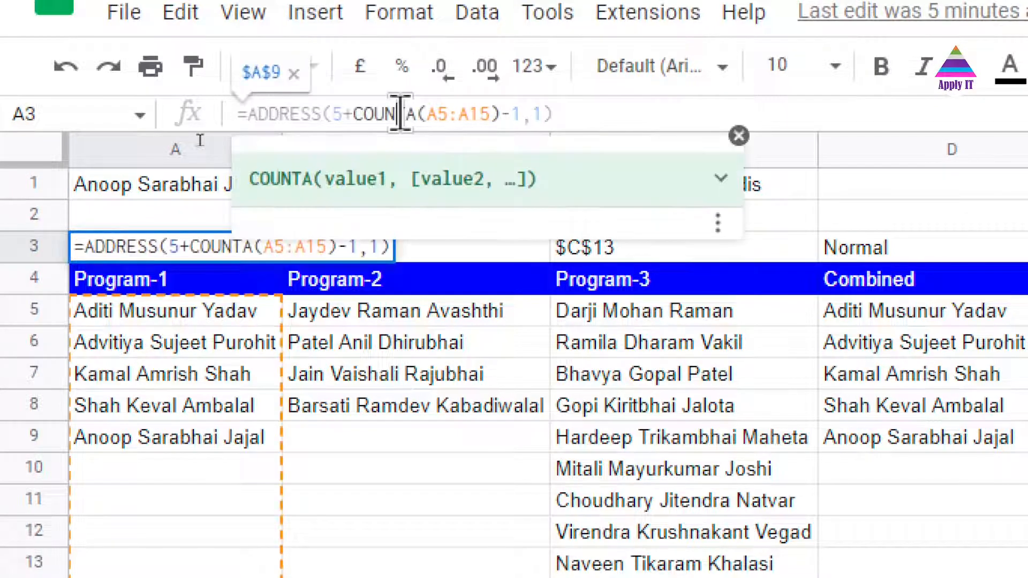
key(Right)
key(Right)
key(Right)
key(Right)
key(Left)
key(shift+Right)
key(shift+Right)
key(shift+Right)
key(shift+Right)
key(shift+Right)
key(shift+Right)
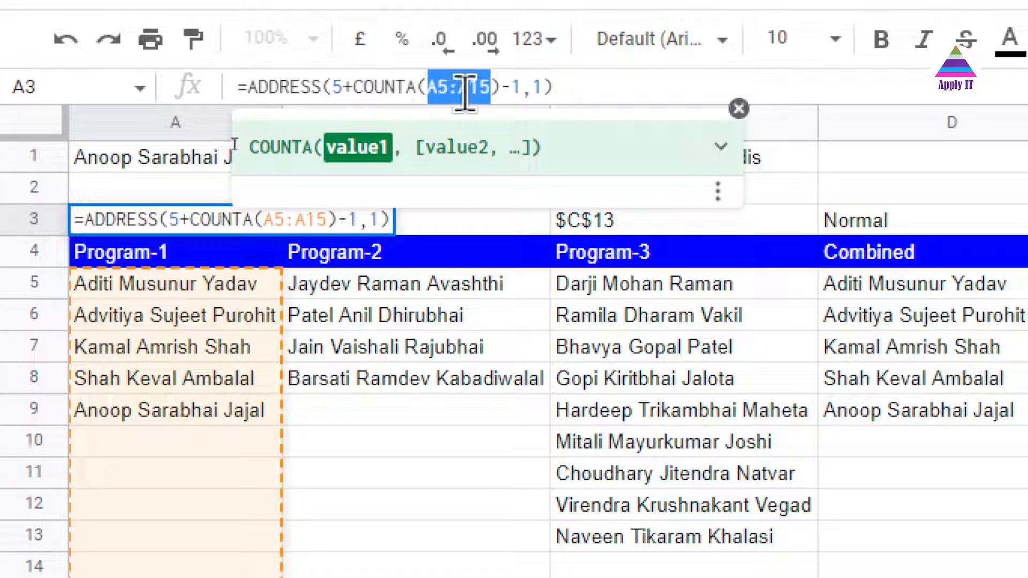
- Highlight the complete row argument 5+COUNTA(A5:A15)-1 in A3's ADDRESS formula
click(525, 88)
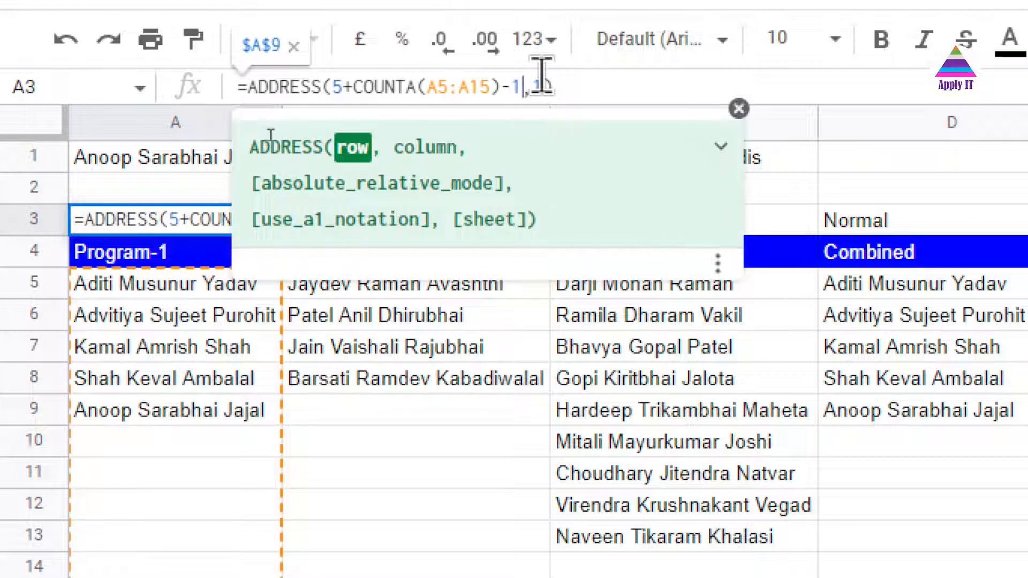
key(shift+Left)
key(shift+Left)
key(shift+Left)
key(shift+Left)
key(shift+Left)
key(shift+Left)
key(shift+Left)
key(shift+Left)
key(shift+Left)
key(shift+Left)
key(shift+Left)
key(shift+Left)
key(shift+Left)
key(shift+Left)
key(shift+Left)
key(shift+Left)
key(shift+Left)
key(shift+Left)
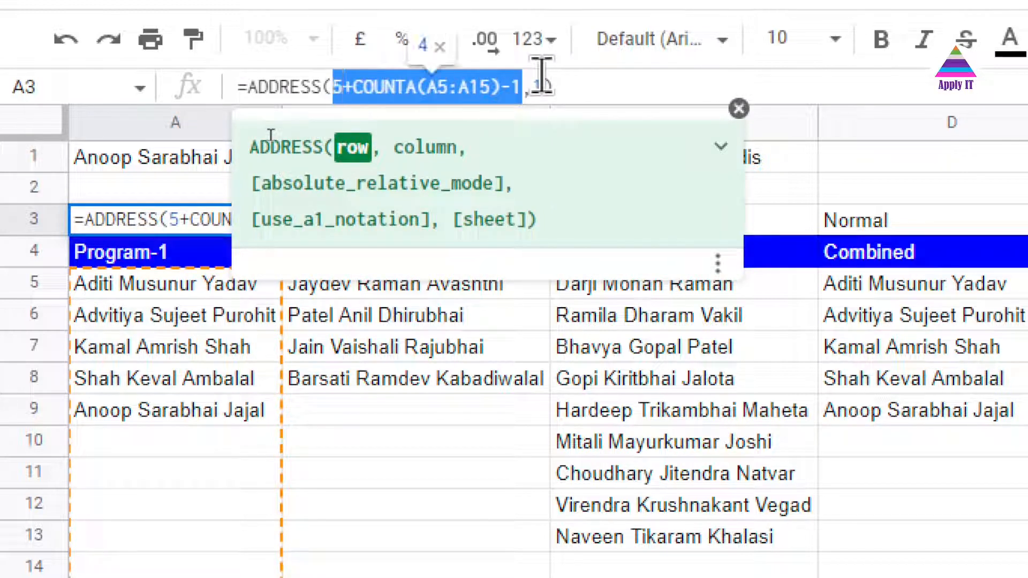
- Examine the column argument 1 of the ADDRESS formula in A3, and compare the formula with the last filled Program-1 cell, A9
key(Right)
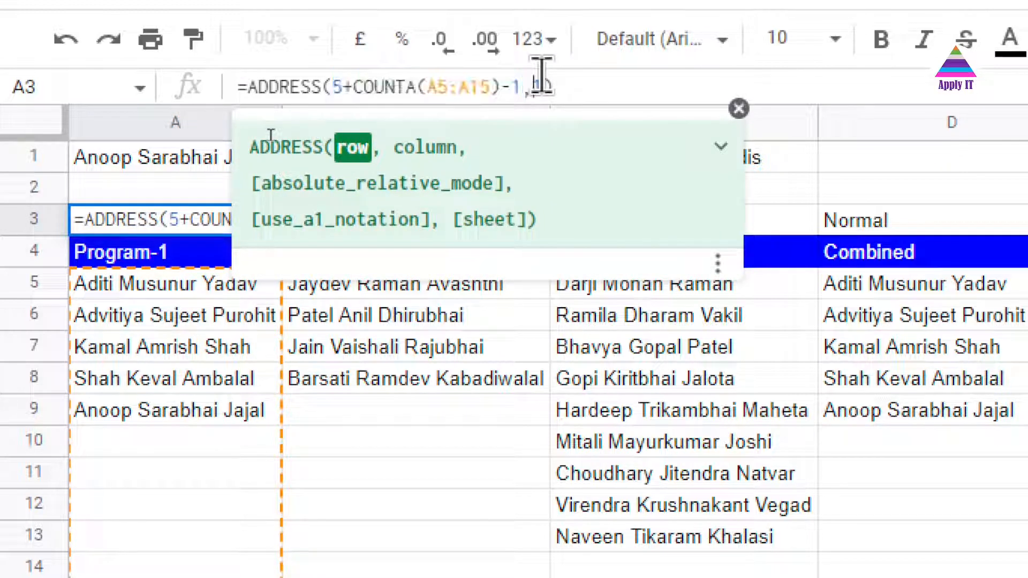
key(Right)
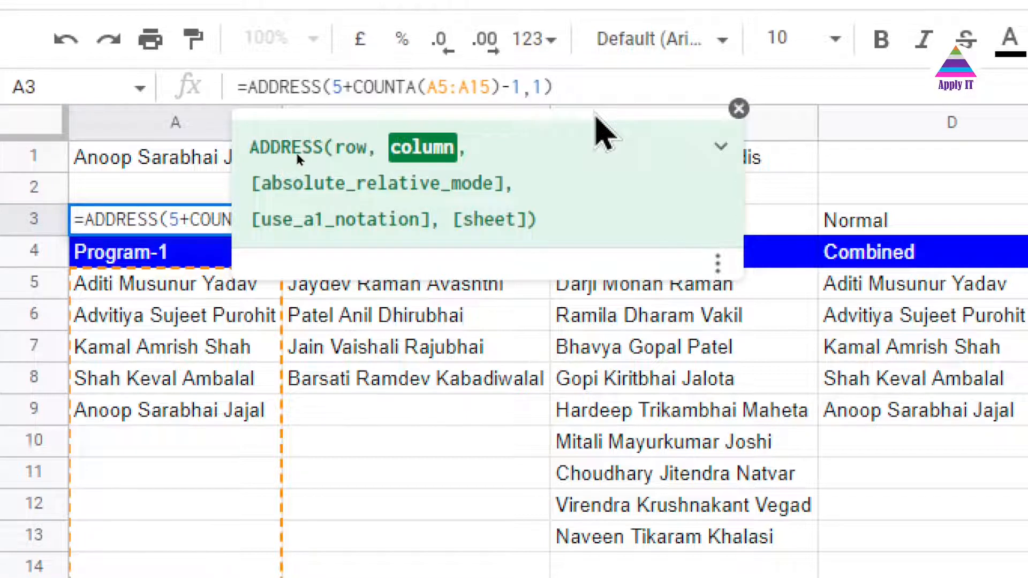
key(Return)
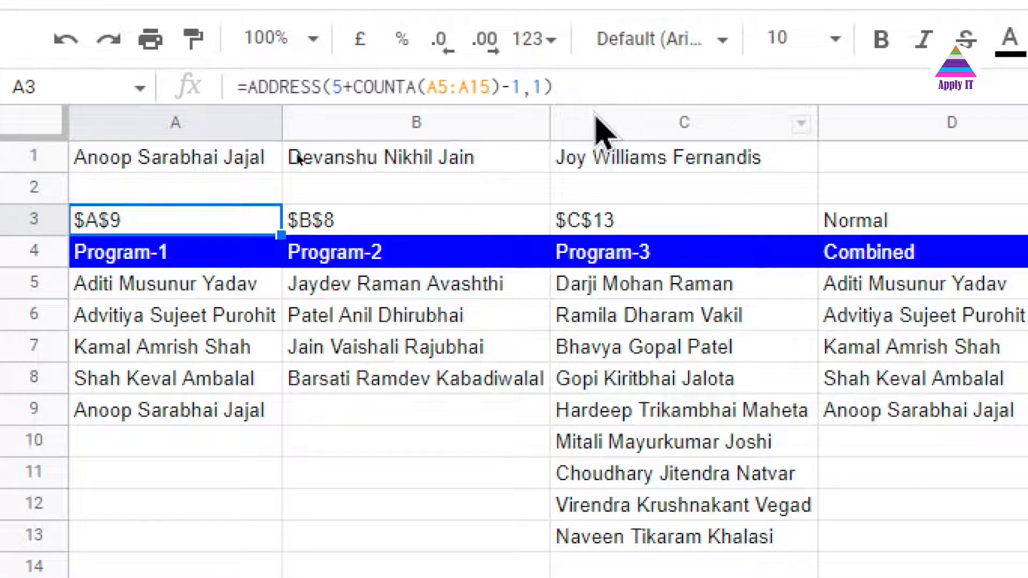
click(190, 418)
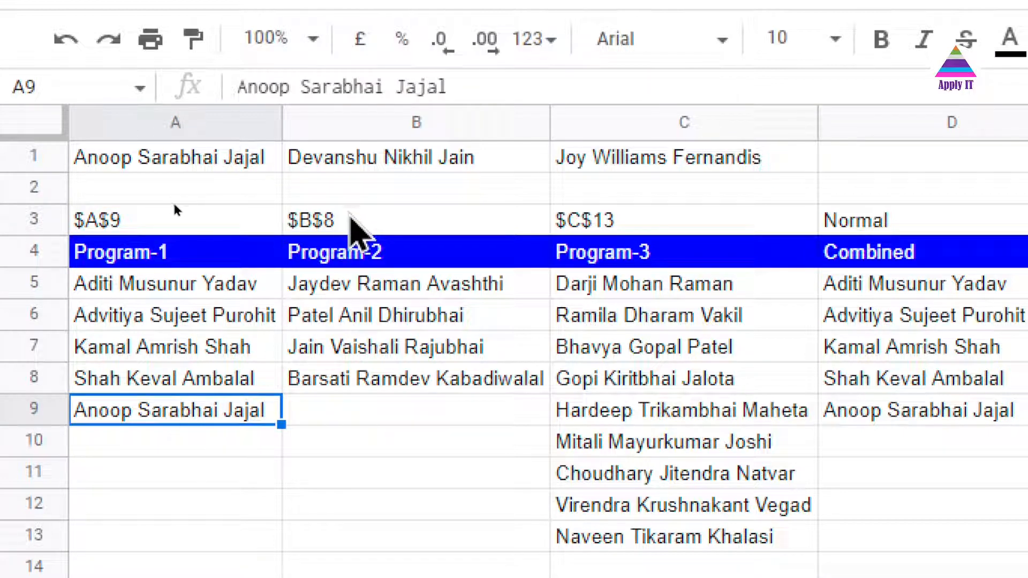
- Examine the COUNTA range B5:B15 and column argument 2 of the ADDRESS formula in B3
click(351, 218)
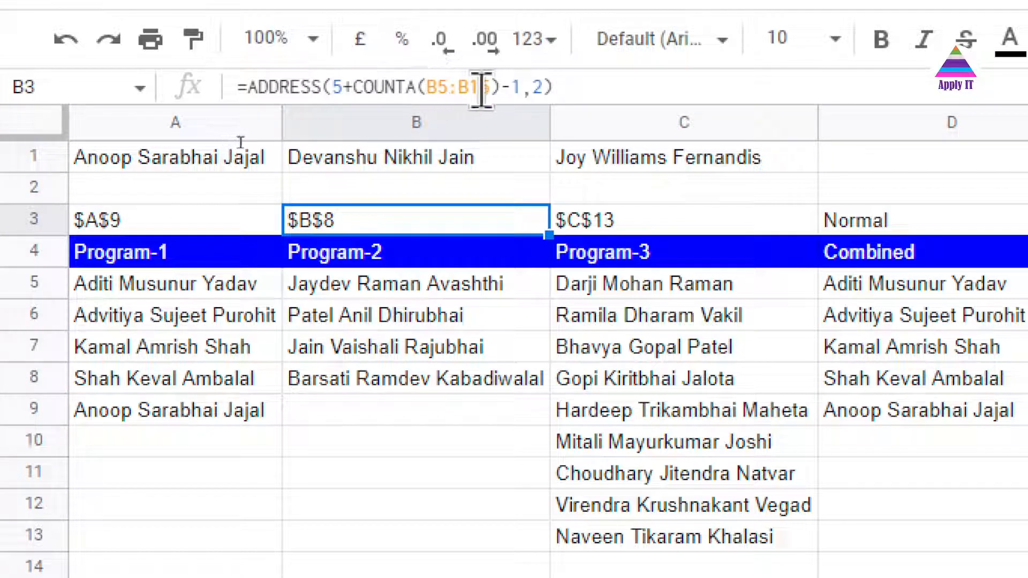
click(534, 89)
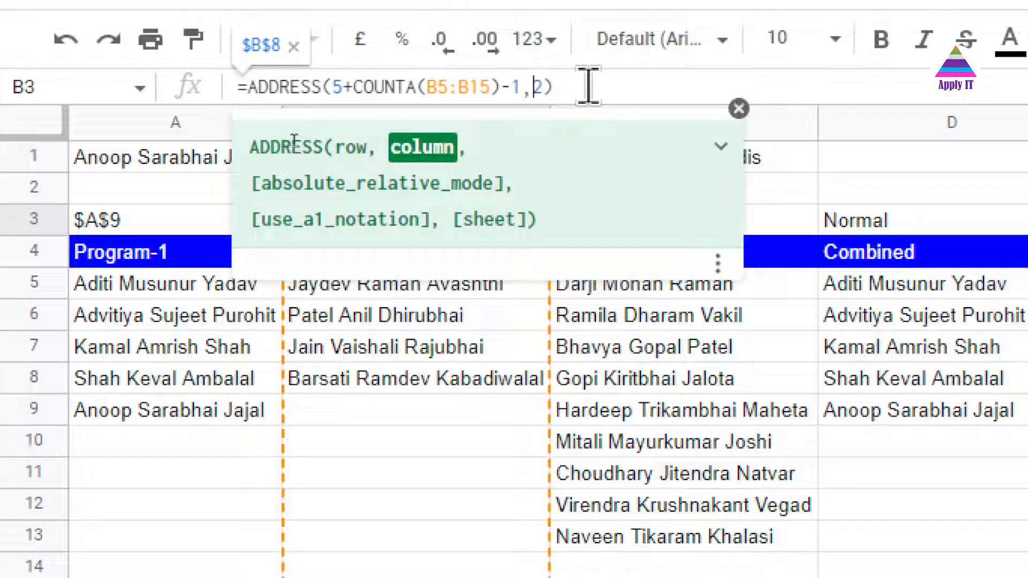
key(Escape)
- Highlight the column argument 3 in the ADDRESS formula of C3, leaving the formula unedited
key(Right)
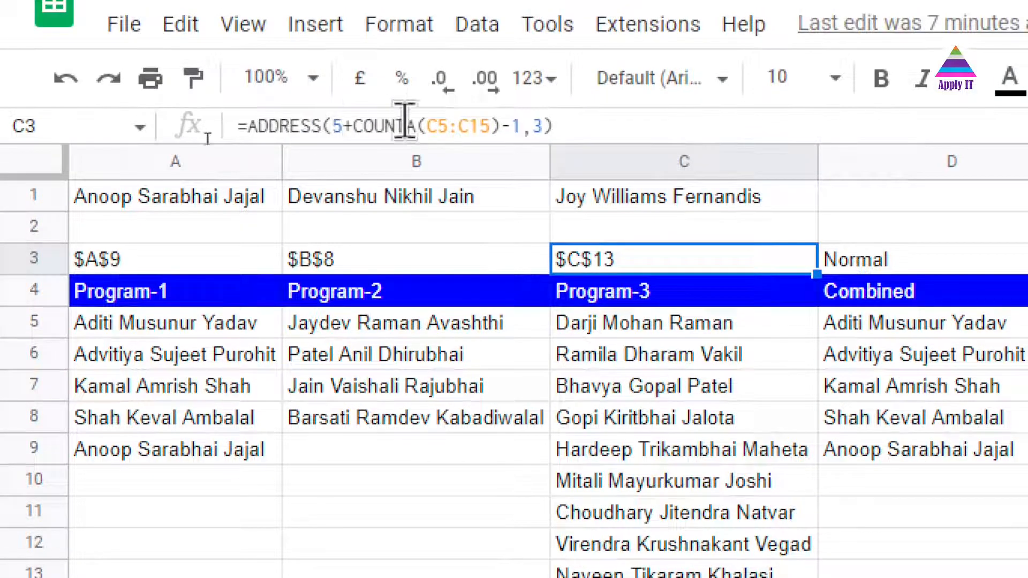
click(536, 129)
key(shift+Right)
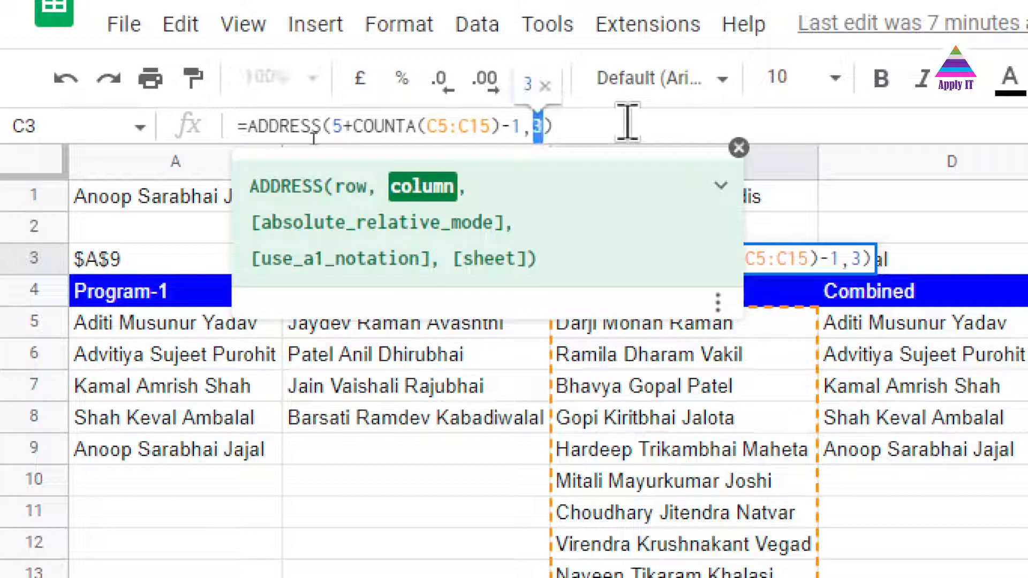
key(Escape)
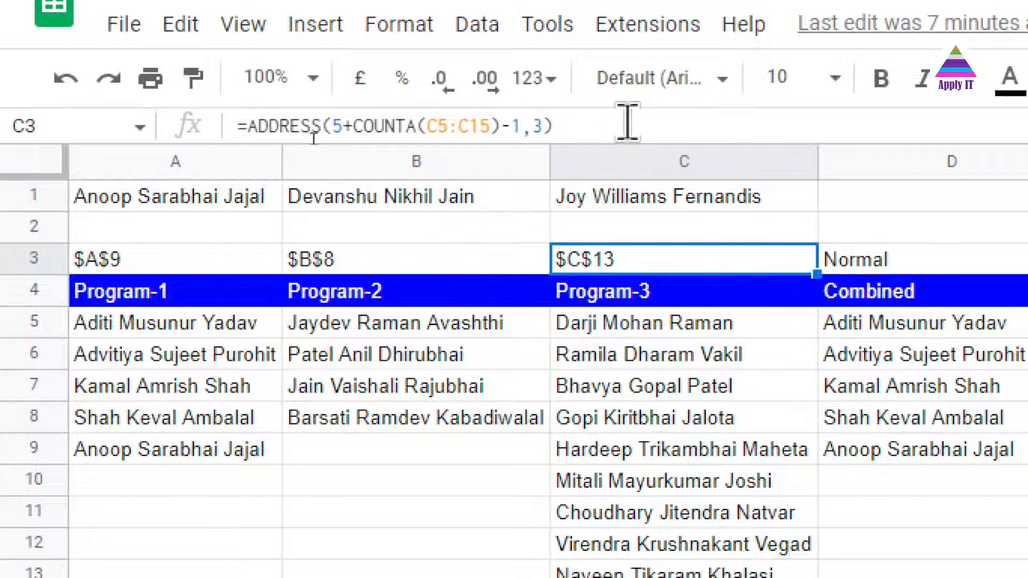
- Review the ADDRESS formulas above the three program lists in A3, B3 and C3 one after another
click(88, 256)
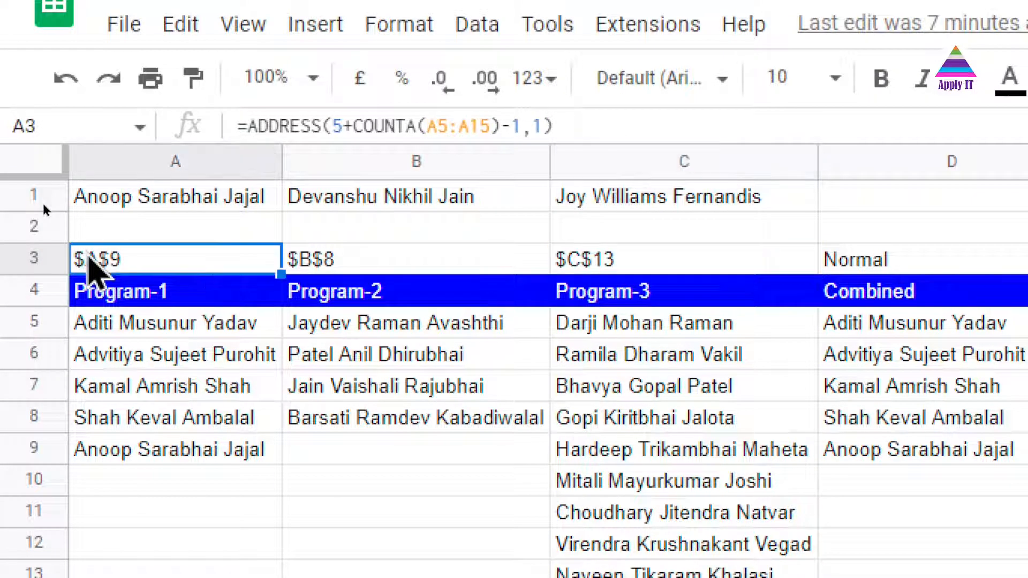
click(384, 263)
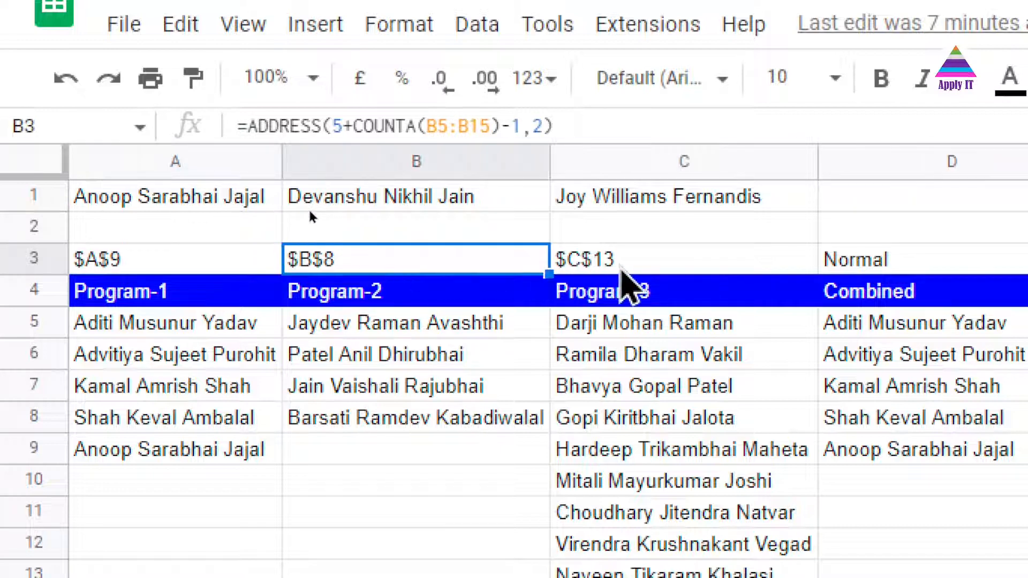
click(623, 267)
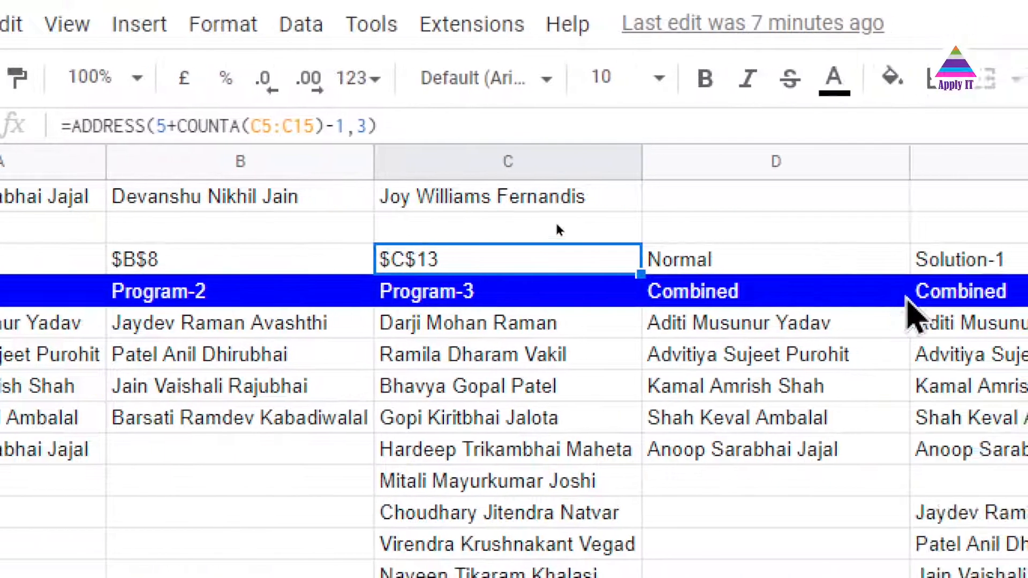
- Examine the INDIRECT range references to A3, B3 and C3 in Solution-3's FLATTEN formula in G5, leaving it unedited
click(768, 326)
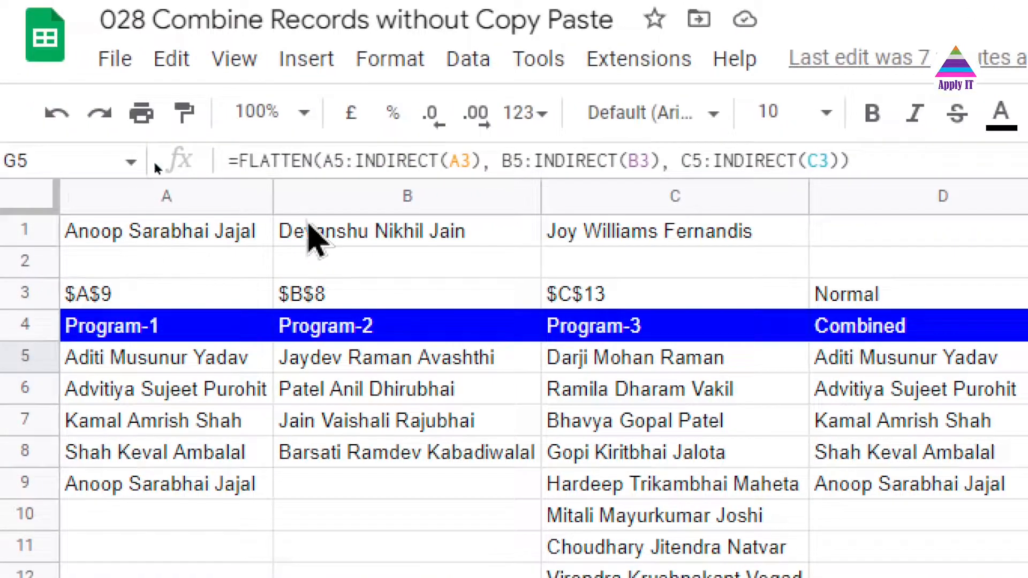
drag(326, 161, 443, 161)
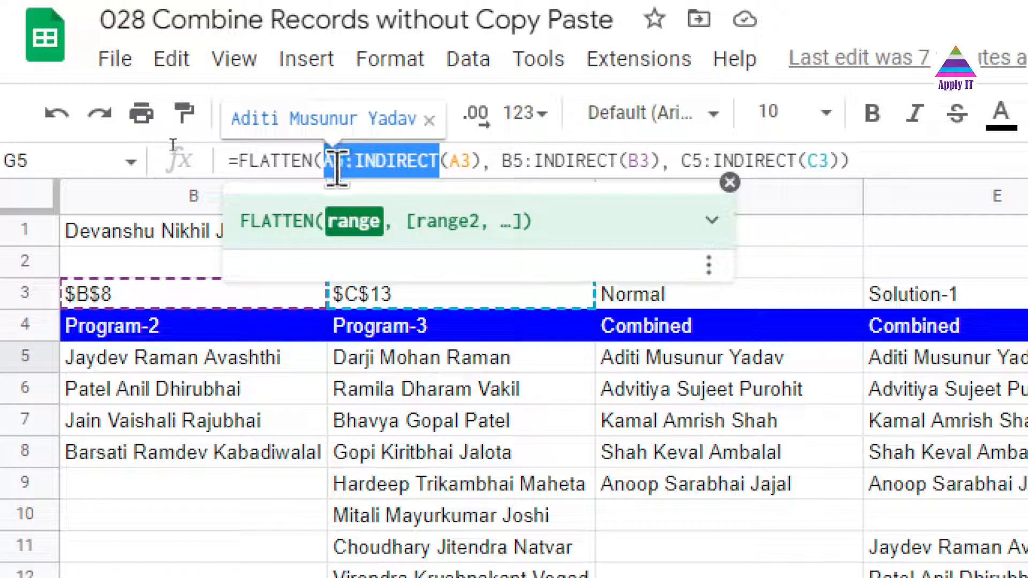
click(390, 163)
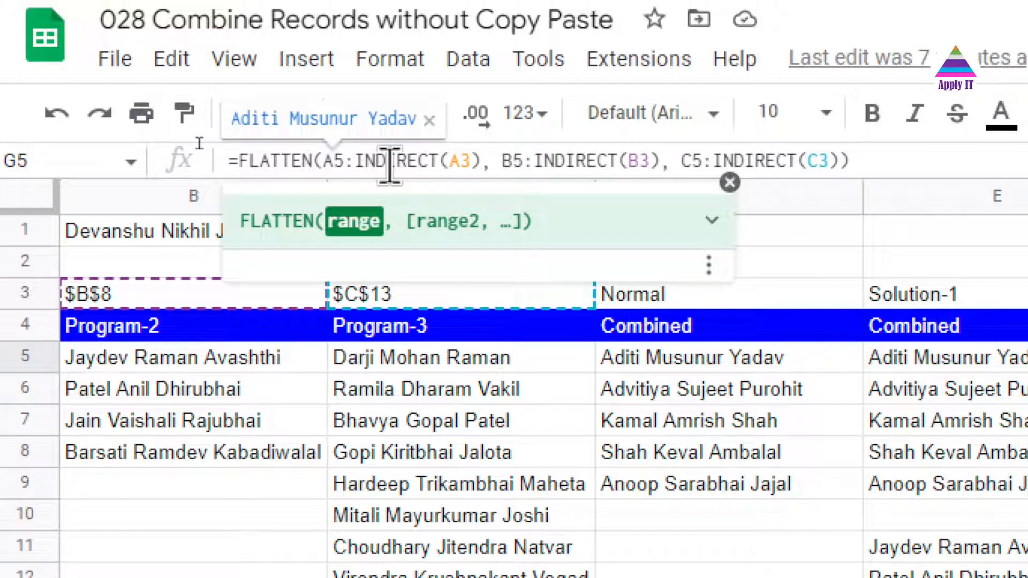
click(452, 163)
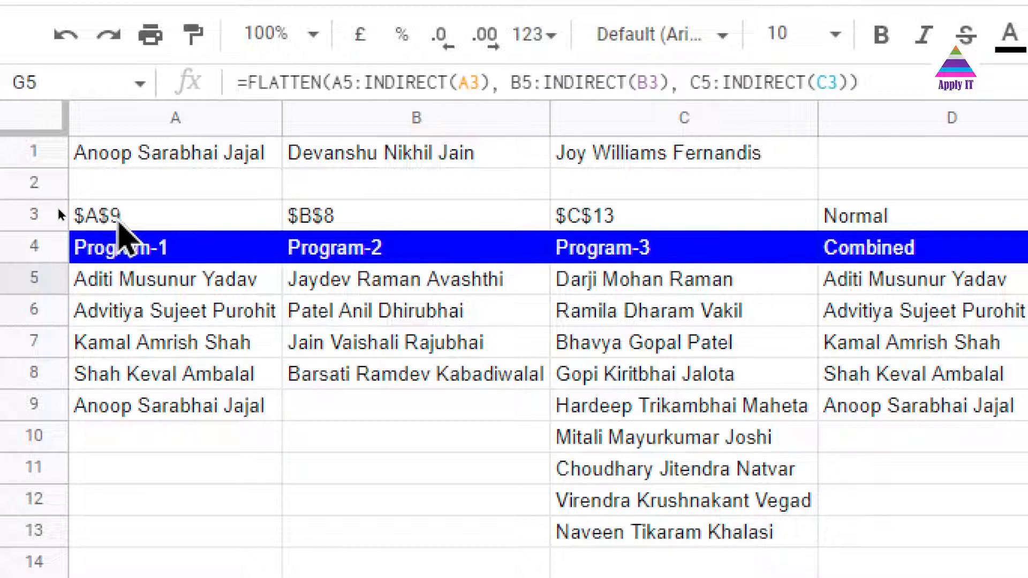
click(529, 83)
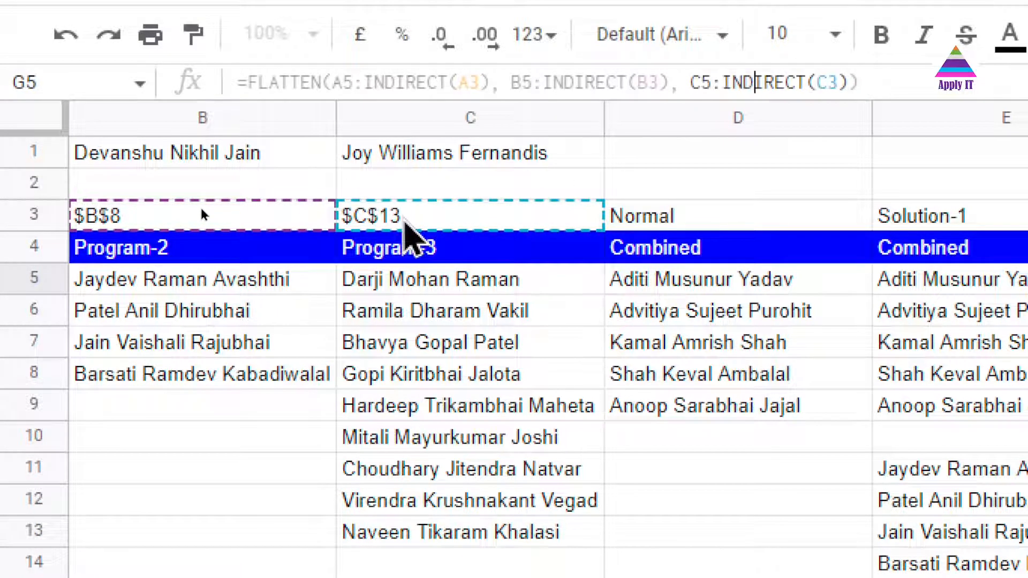
key(Escape)
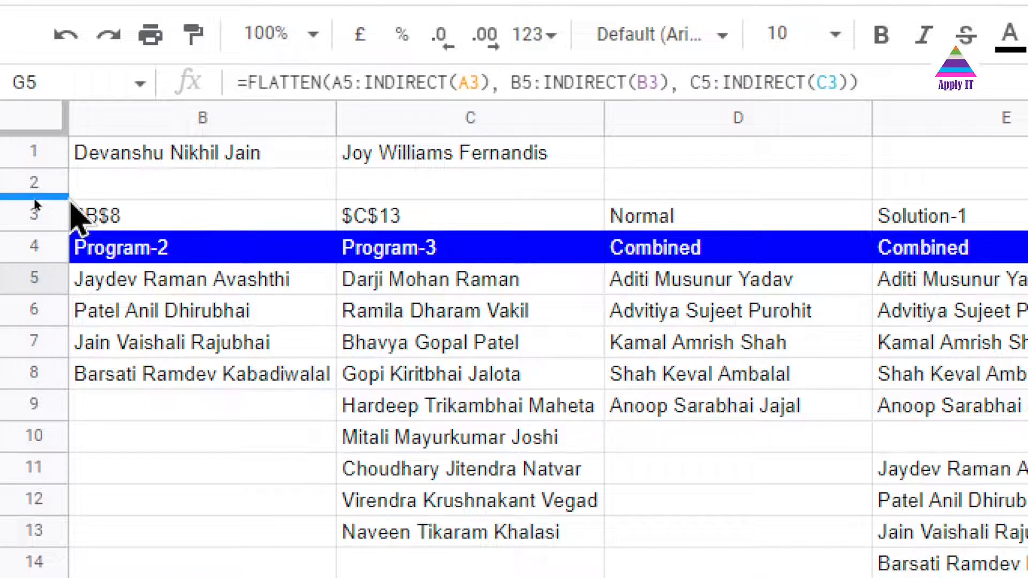
- Copy the spare name in B1 into B9, the first empty cell below the Program-2 list
click(130, 247)
key(Left)
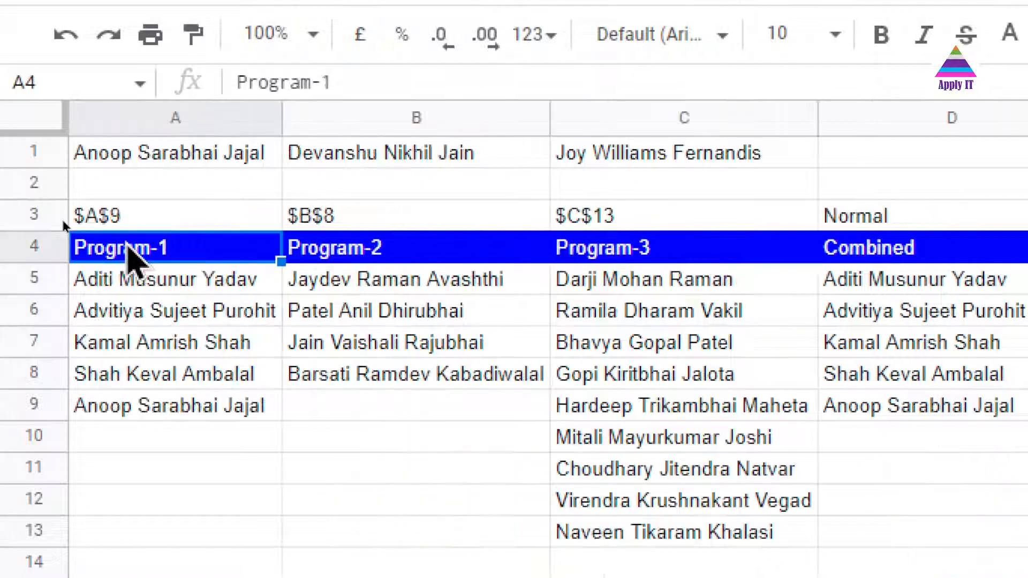
key(Right)
key(Up)
key(Up)
key(Up)
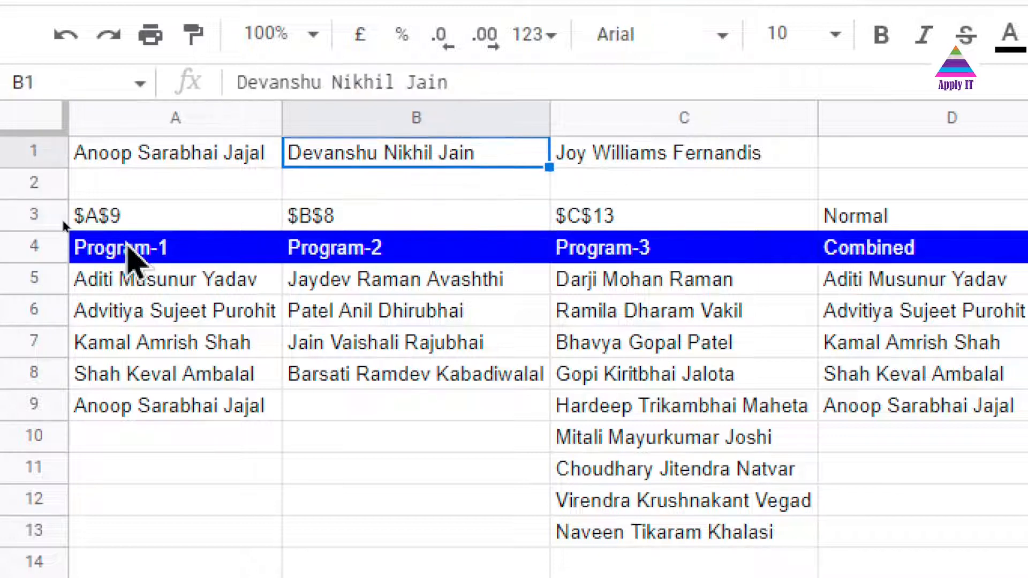
key(ctrl+c)
key(Down)
key(Down)
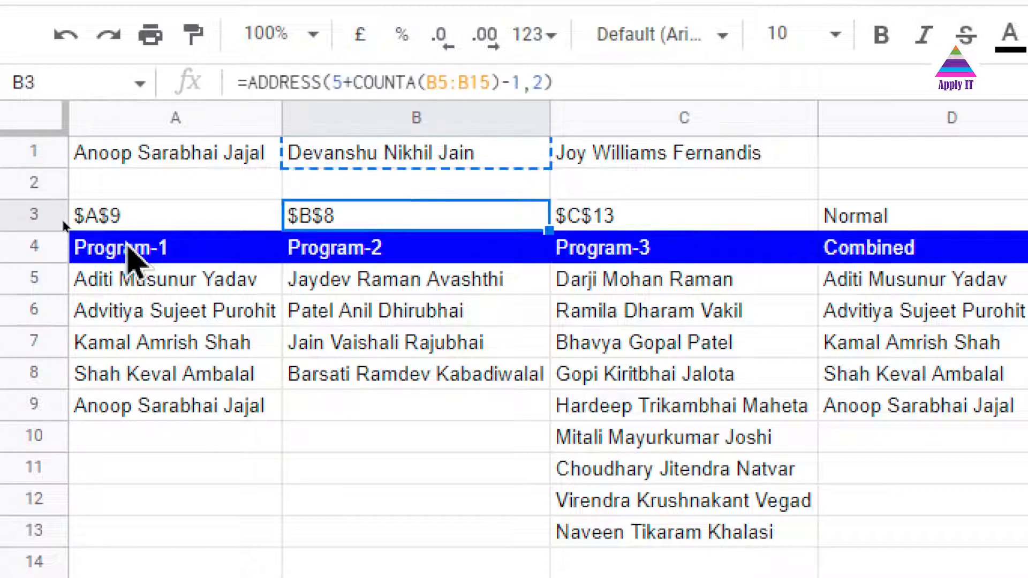
key(Down)
key(Down)
key(Down)
key(Down)
key(Down)
key(Down)
key(Down)
key(Up)
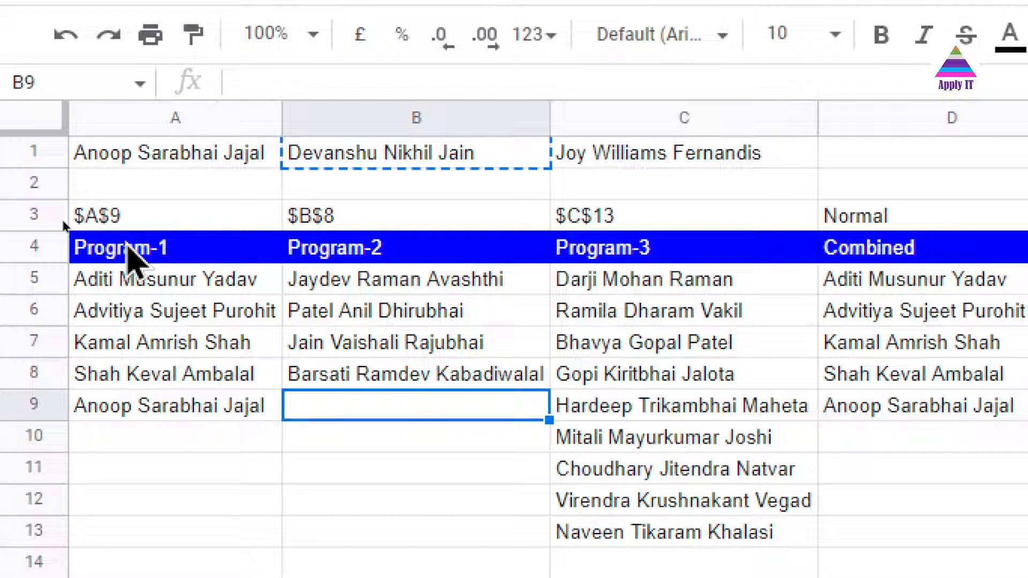
key(ctrl+v)
- Check the Combined columns of Solution-2 and Solution-3 for the name added to Program-2
key(Right)
key(Right)
key(Right)
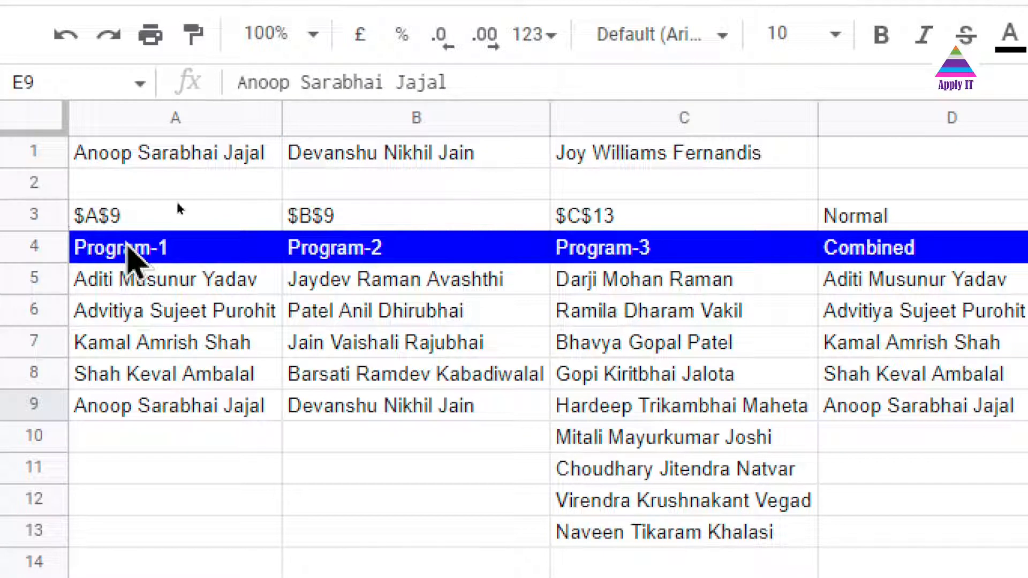
click(899, 432)
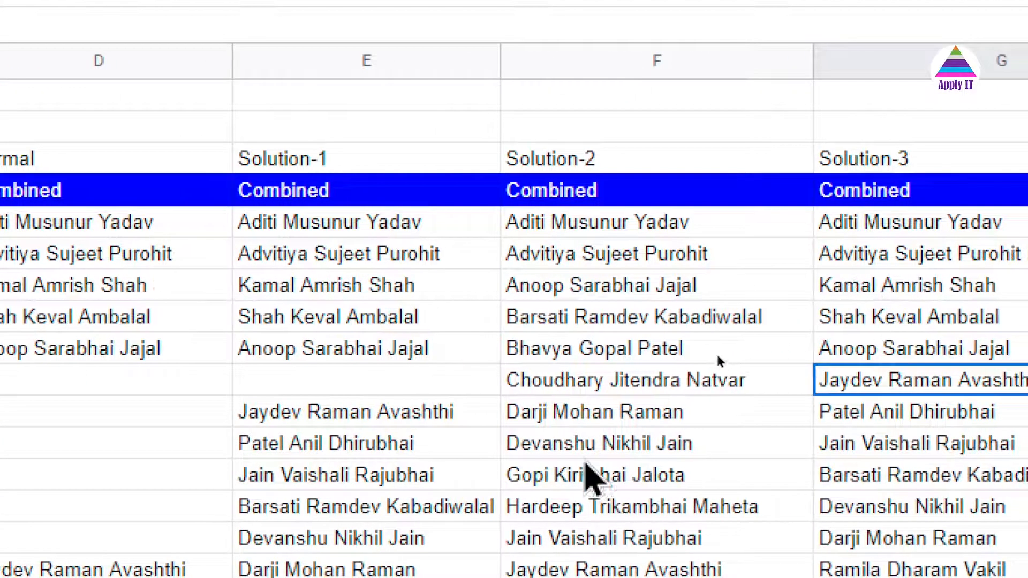
click(586, 454)
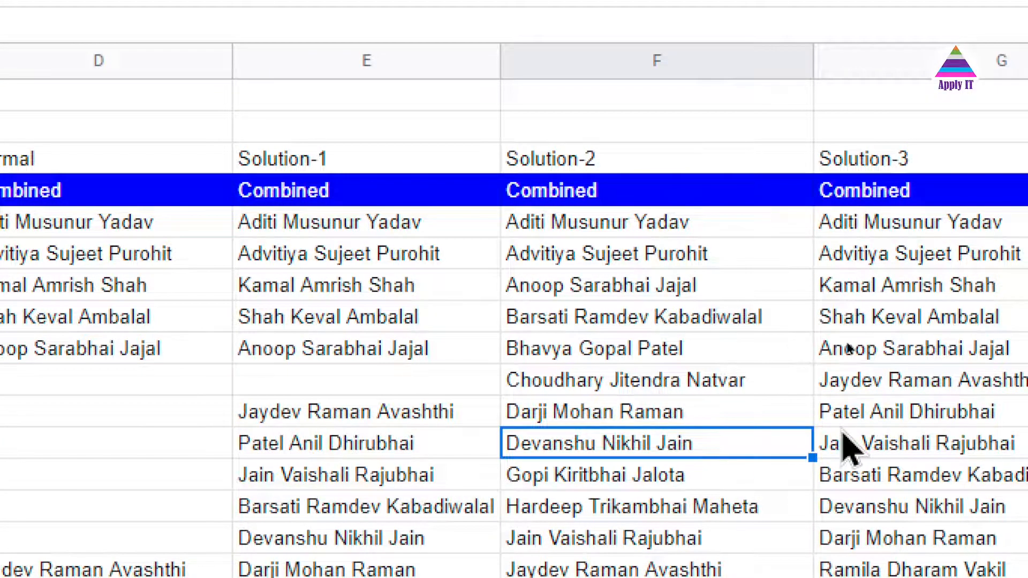
click(898, 510)
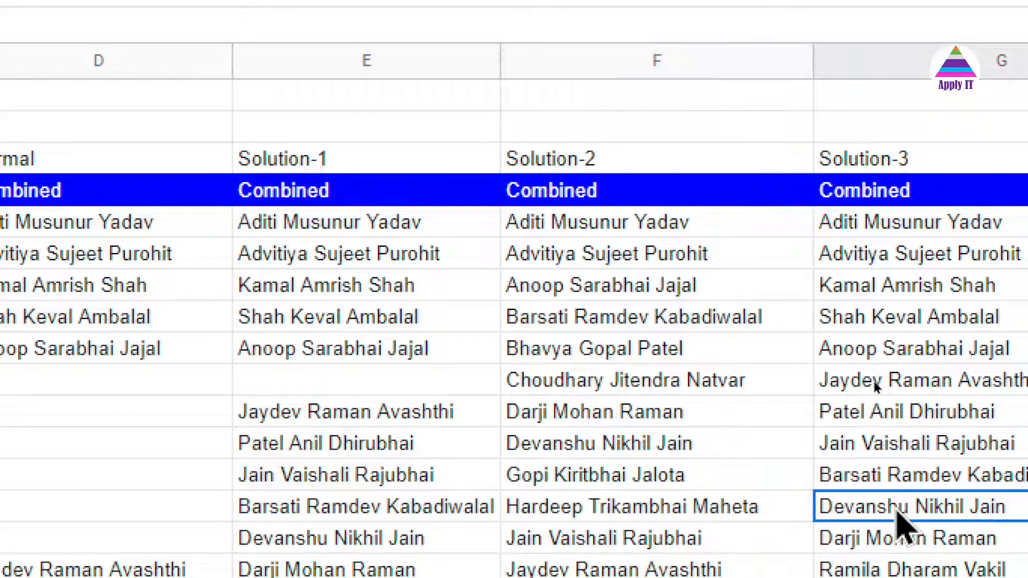